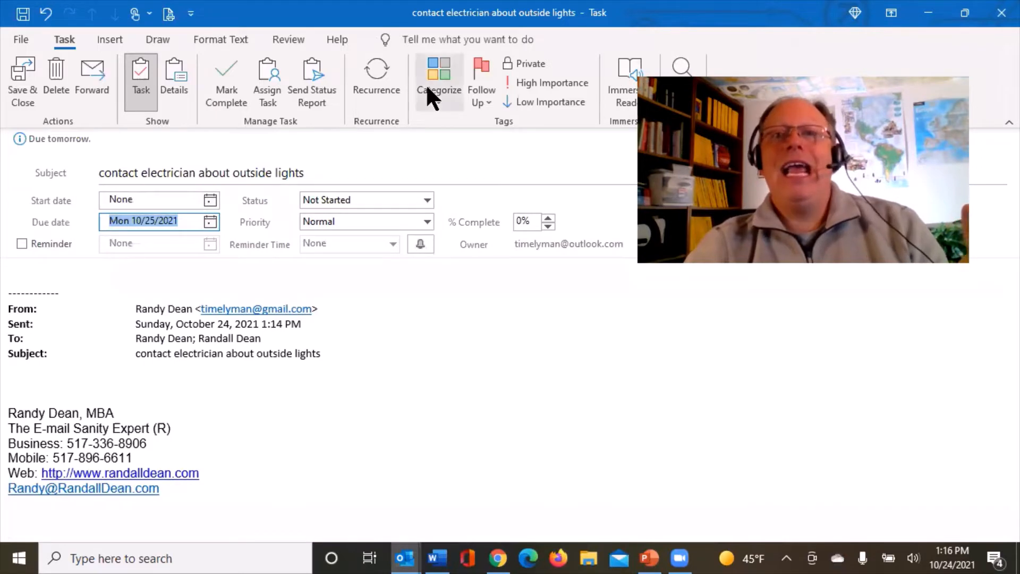
Assign a category to the task about contacting the electrician, and save and close the task.
{"action": "left_click", "coordinate": [427, 89]}
{"action": "left_click", "coordinate": [479, 260]}
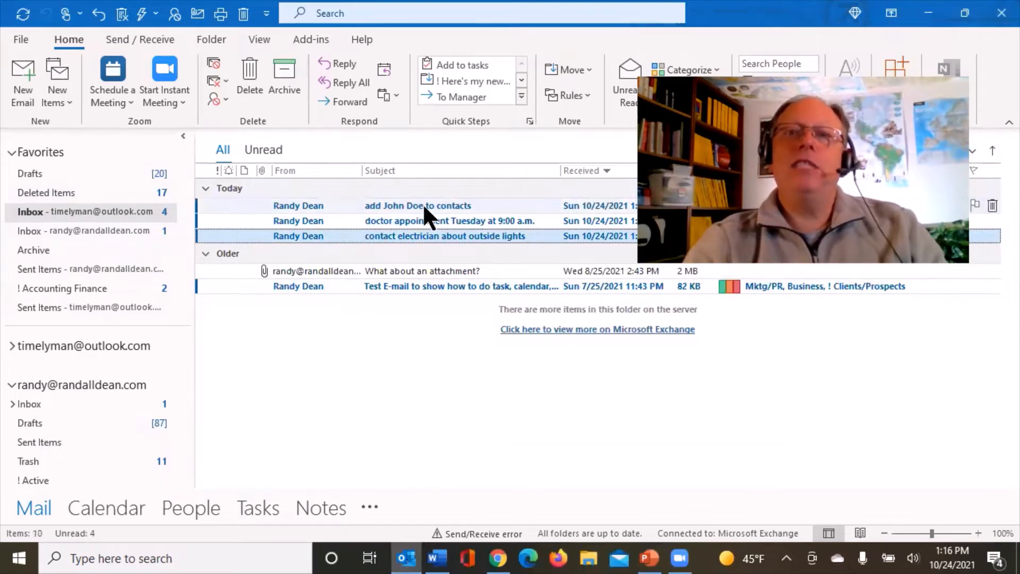
Turn the doctor appointment e-mail into a calendar appointment starting Tue 10/26/2021 at 9:00 AM, and save and close it.
{"action": "left_click", "coordinate": [423, 223]}
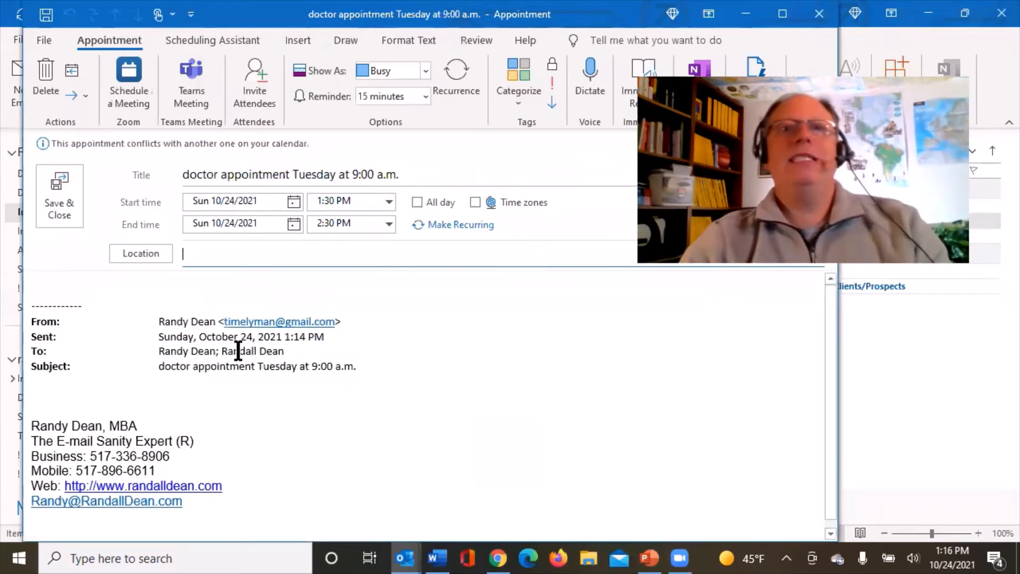
{"action": "left_click", "coordinate": [294, 202]}
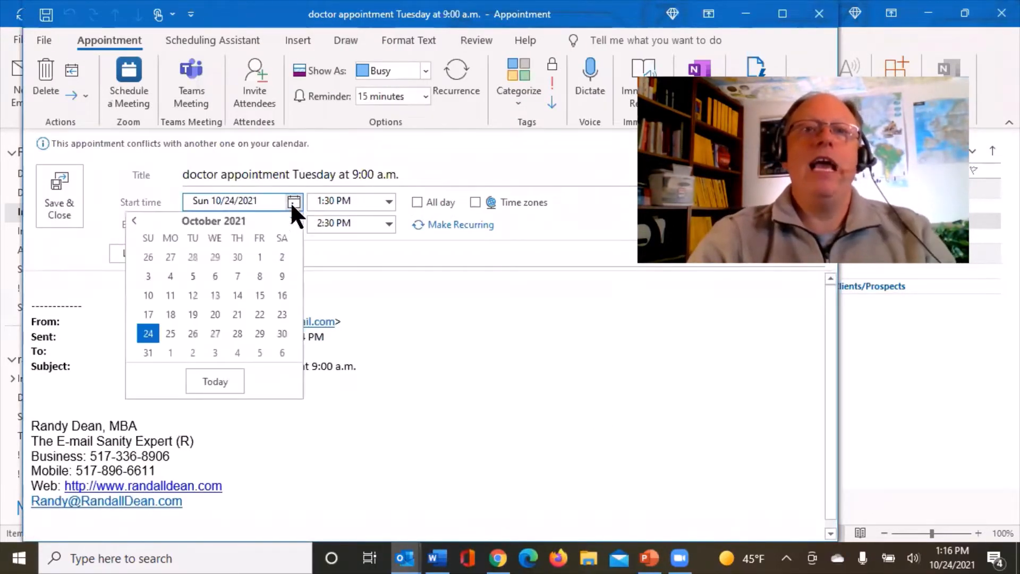
{"action": "left_click", "coordinate": [193, 333]}
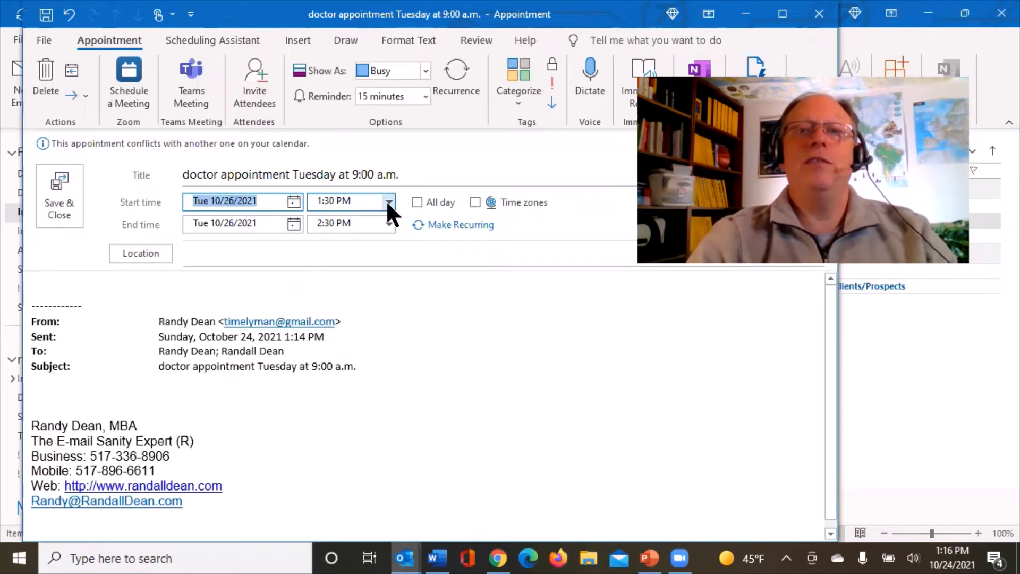
{"action": "left_click", "coordinate": [389, 201]}
{"action": "left_click_drag", "start_coordinate": [387, 270], "coordinate": [388, 251]}
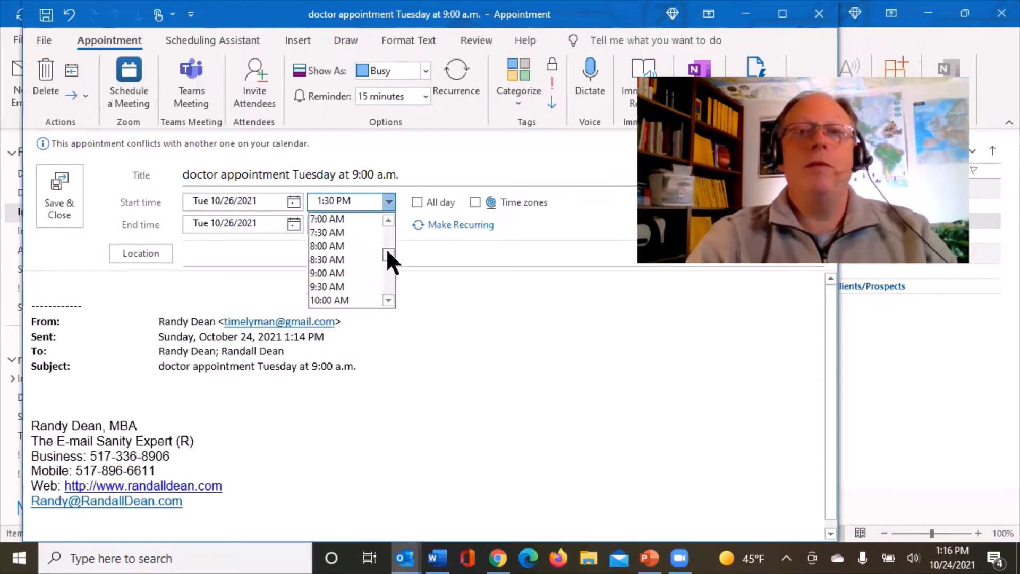
{"action": "left_click", "coordinate": [337, 298]}
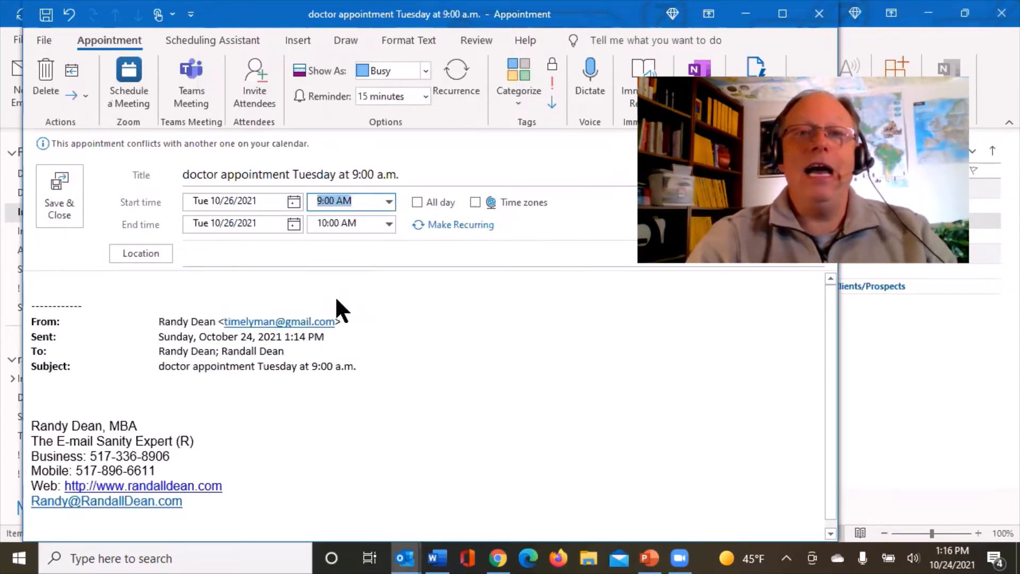
{"action": "left_click", "coordinate": [41, 183]}
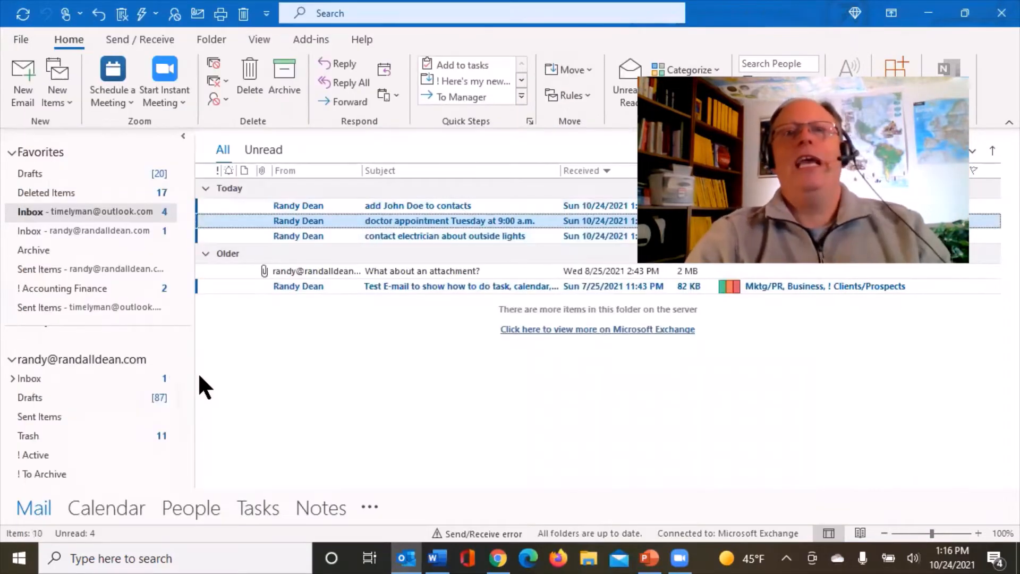
Create a contact from the e-mail about adding someone to contacts, replacing the sender's name with the new contact's full name.
{"action": "left_click", "coordinate": [311, 206]}
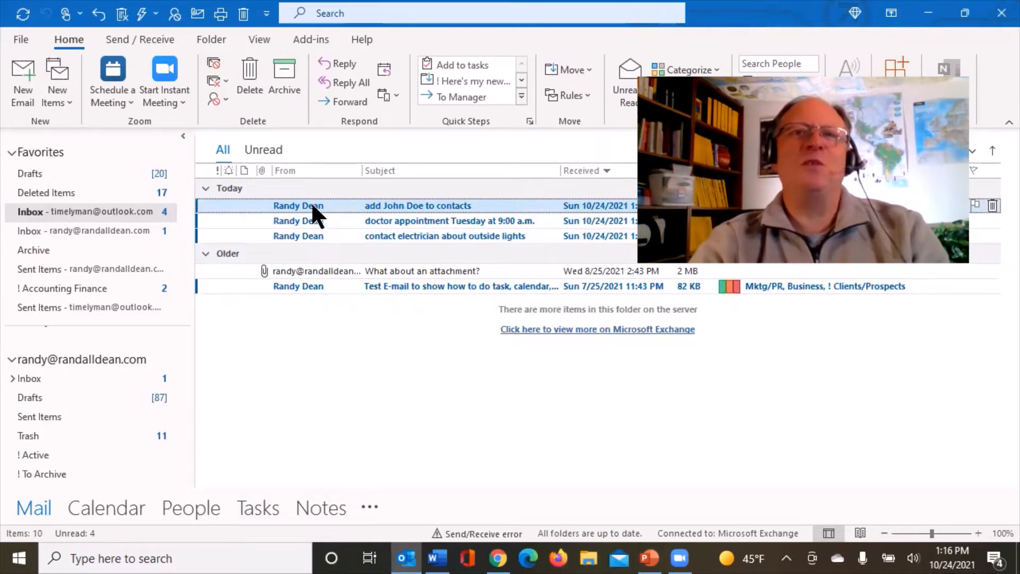
{"action": "left_click_drag", "start_coordinate": [312, 205], "coordinate": [215, 464]}
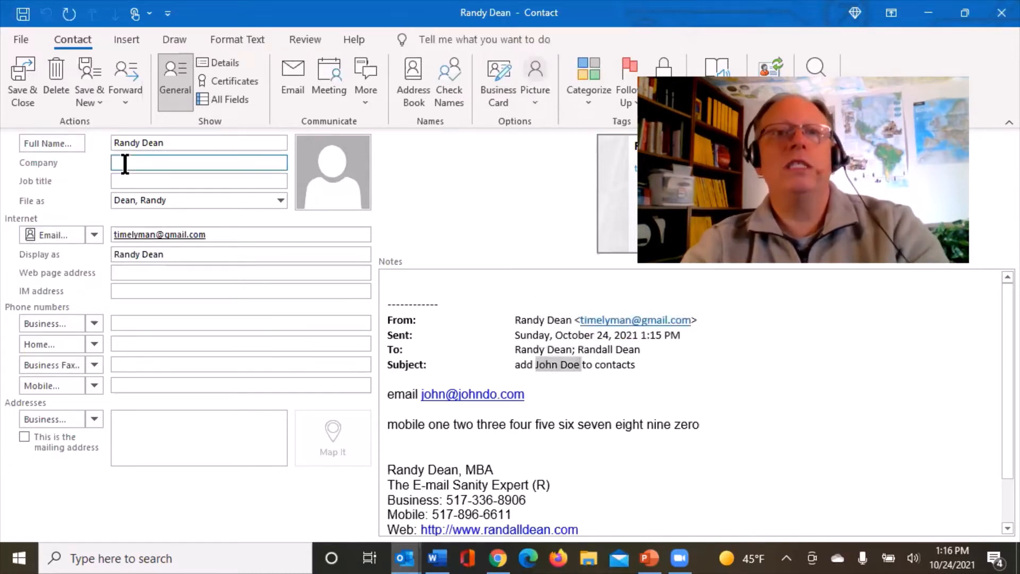
{"action": "left_click_drag", "start_coordinate": [178, 141], "coordinate": [114, 143]}
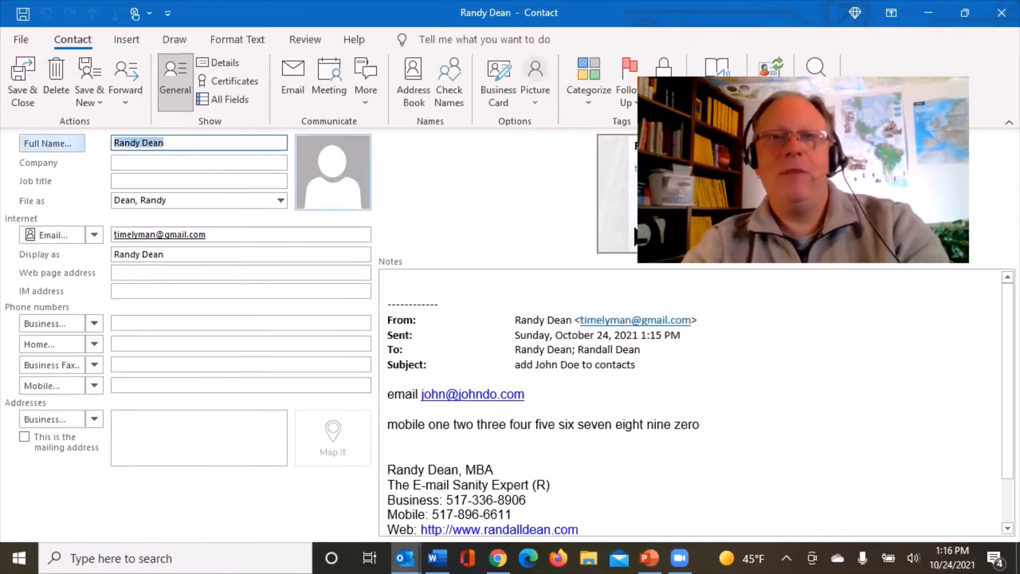
{"action": "type", "text": "John Doe"}
Copy the new contact's e-mail address from the notes and replace the sender's address in the e-mail field with it.
{"action": "left_click", "coordinate": [545, 394]}
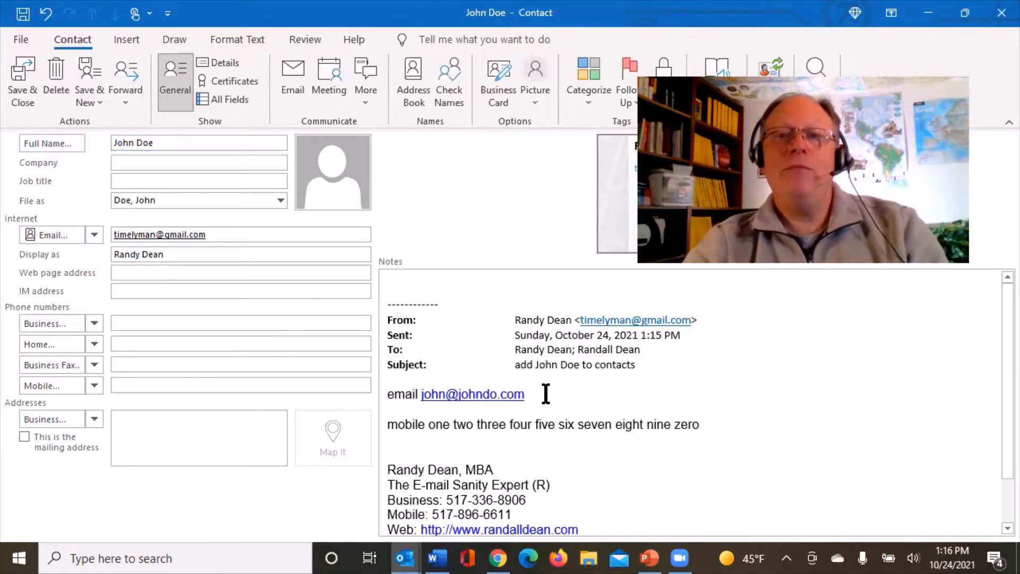
{"action": "left_click_drag", "start_coordinate": [496, 396], "coordinate": [419, 395]}
{"action": "key", "text": "ctrl+c"}
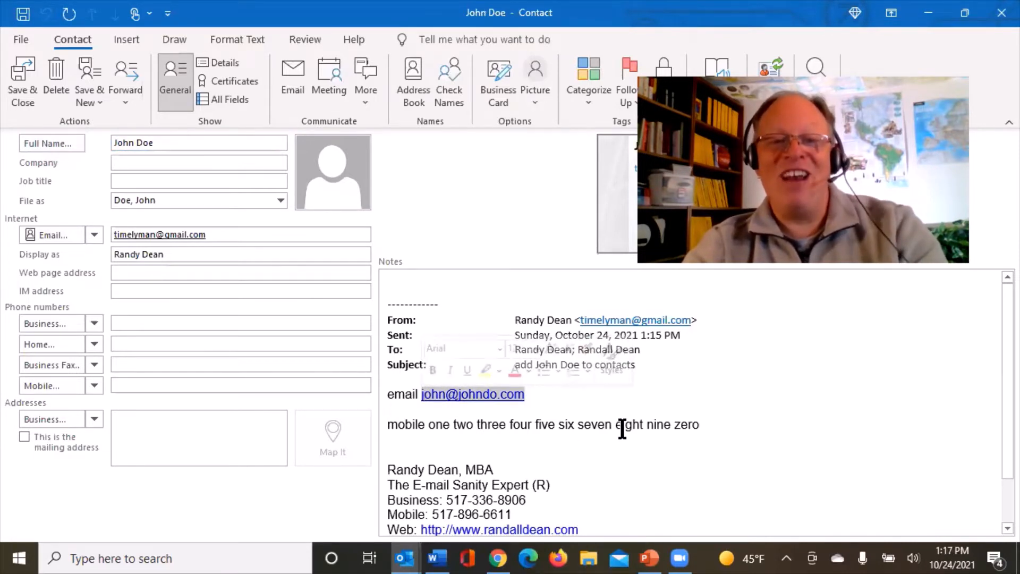
{"action": "left_click", "coordinate": [228, 235]}
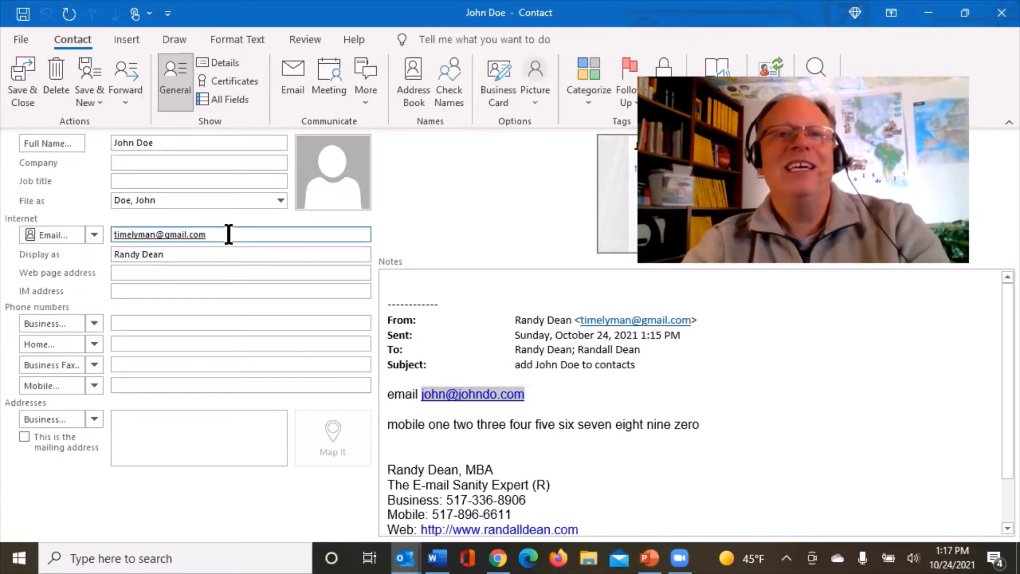
{"action": "left_click_drag", "start_coordinate": [229, 234], "coordinate": [22, 239]}
{"action": "key", "text": "ctrl+v"}
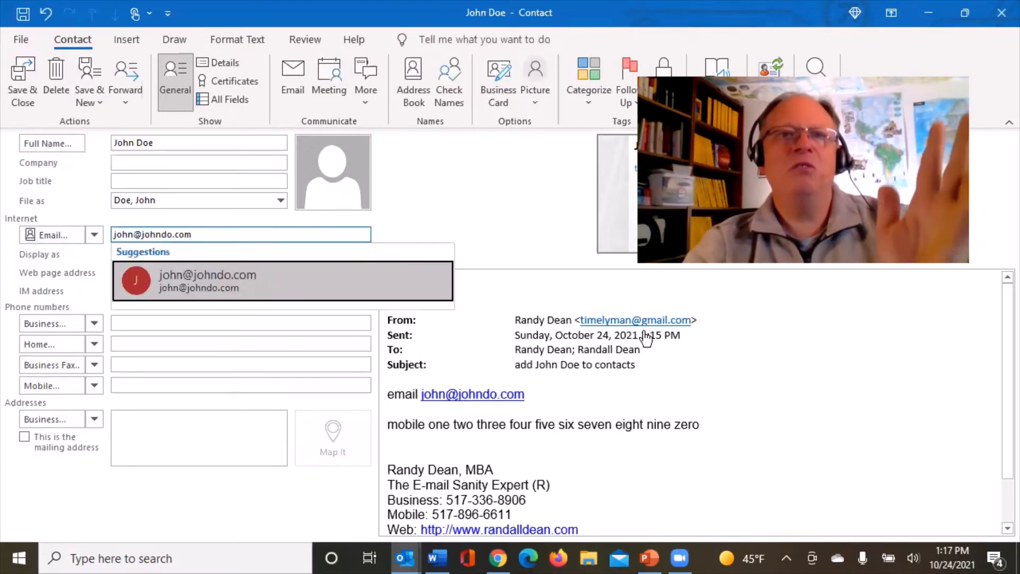
{"action": "key", "text": "Escape"}
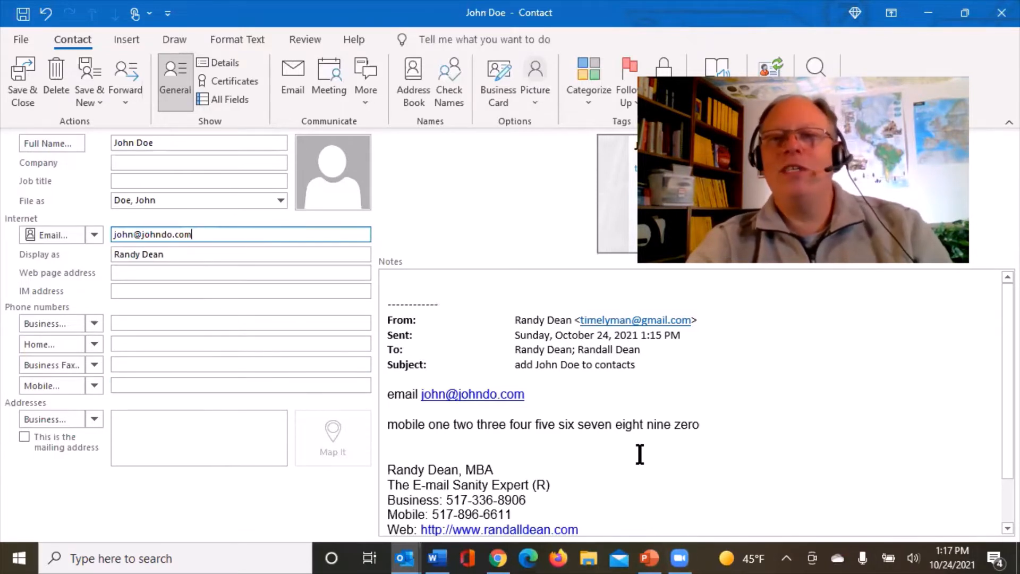
Enter the contact's mobile number given in the notes, and save and close the contact.
{"action": "left_click", "coordinate": [193, 385]}
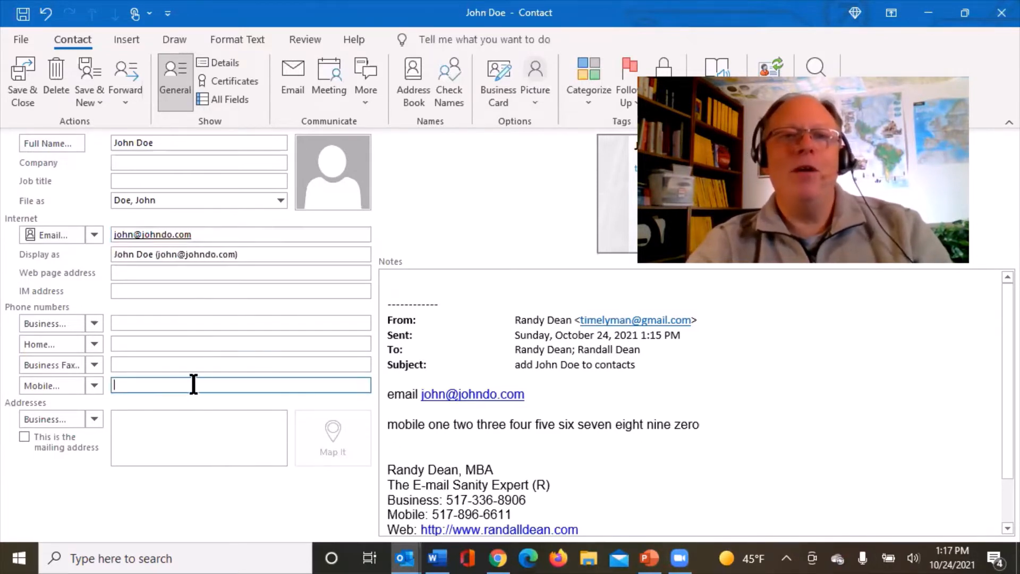
{"action": "type", "text": "13"}
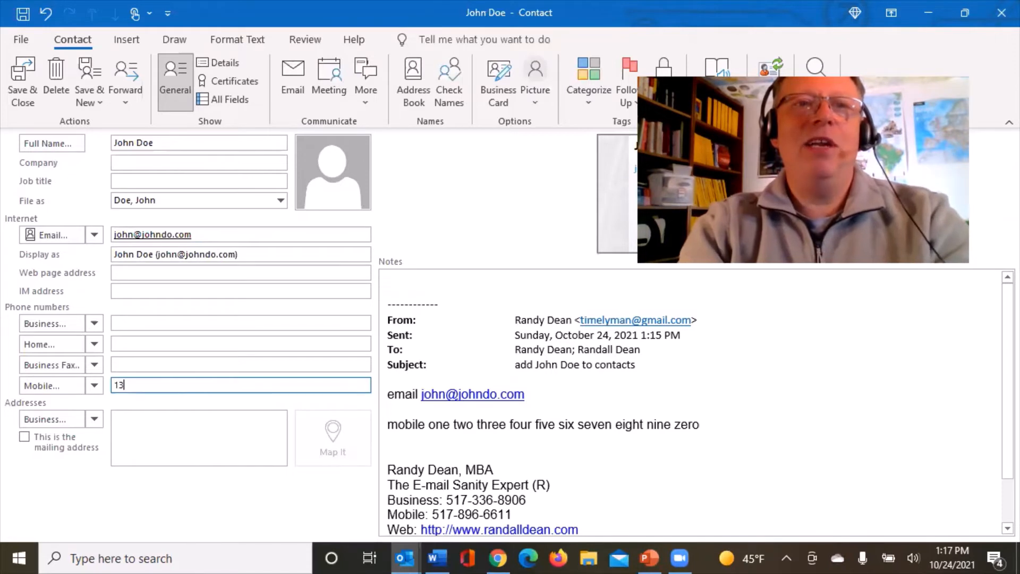
{"action": "type", "text": "34"}
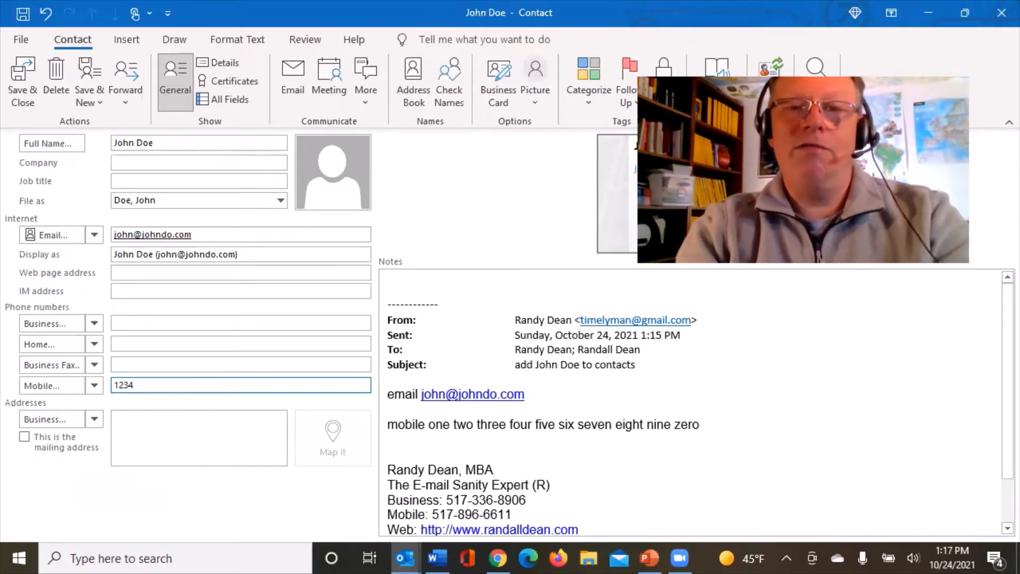
{"action": "type", "text": "567890"}
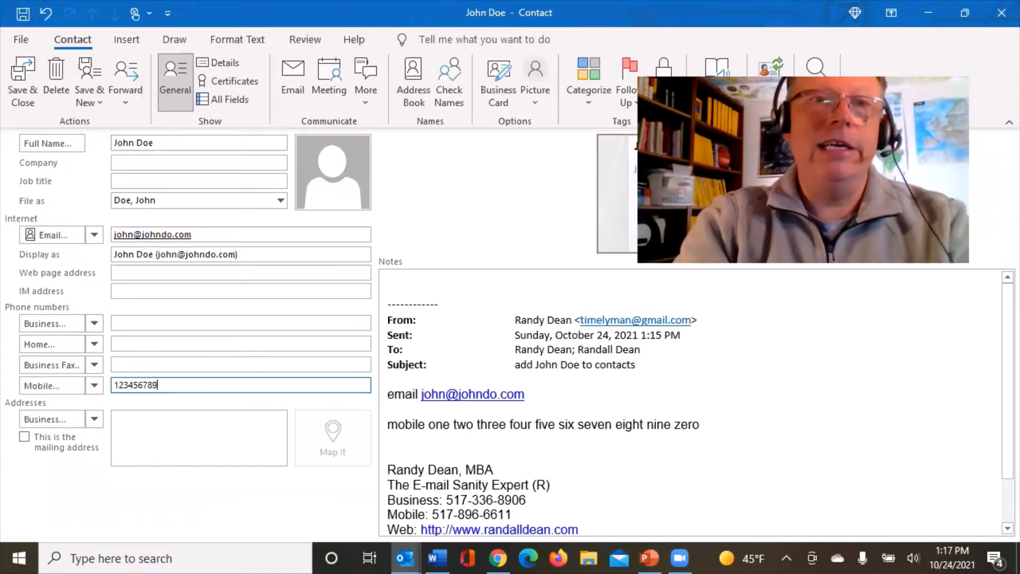
{"action": "left_click", "coordinate": [15, 81]}
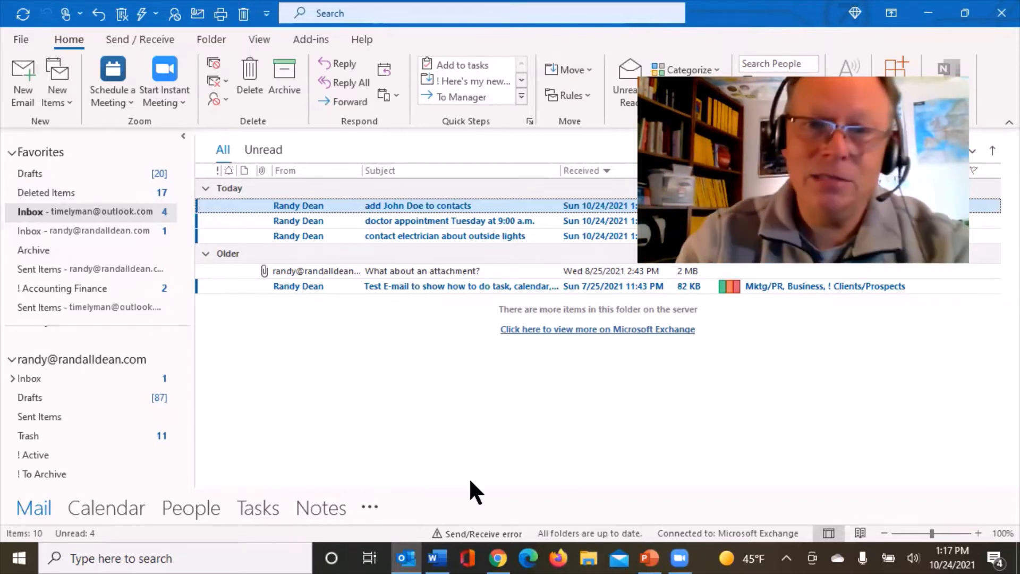
Switch to Gmail in Chrome and turn the e-mail about contacting the electrician into a task due October 25, 2021.
{"action": "left_click", "coordinate": [498, 557]}
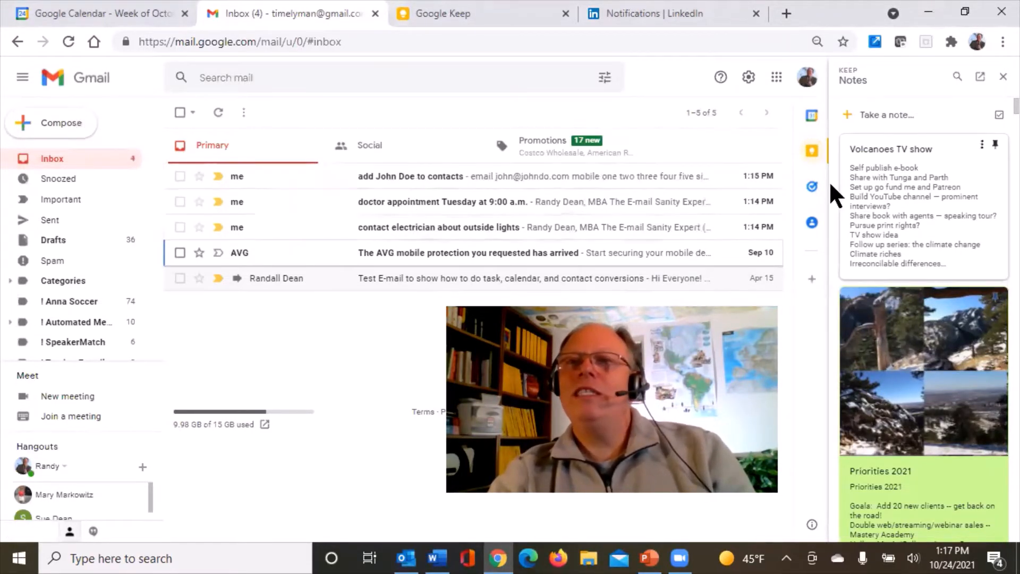
{"action": "left_click", "coordinate": [811, 186]}
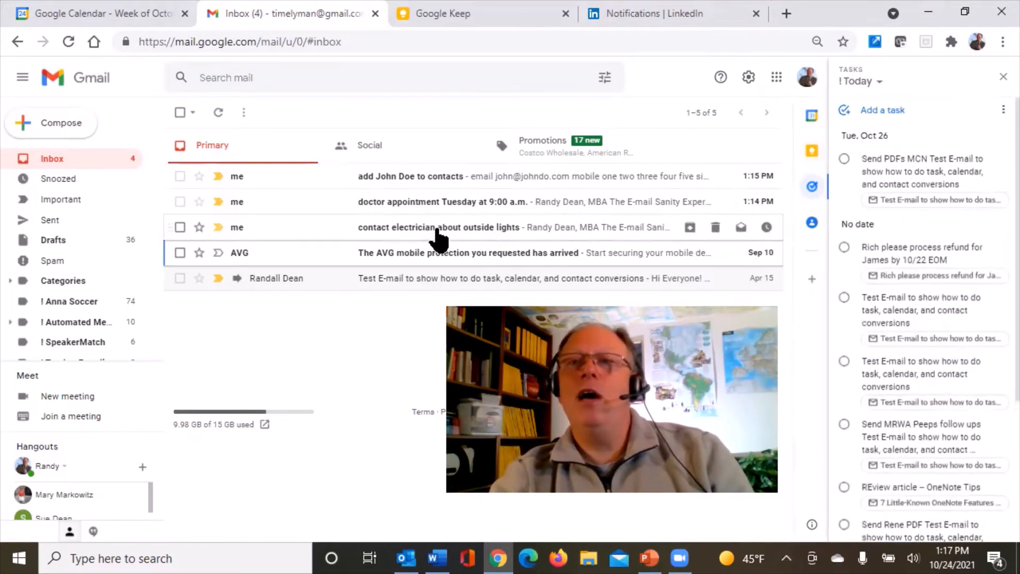
{"action": "left_click_drag", "start_coordinate": [438, 234], "coordinate": [865, 141]}
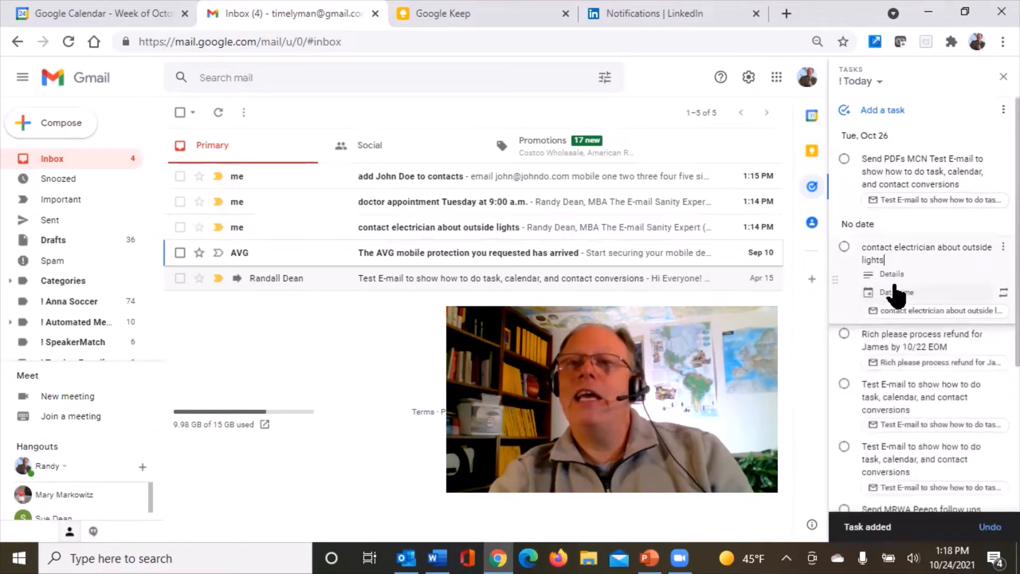
{"action": "left_click", "coordinate": [892, 287]}
{"action": "left_click", "coordinate": [877, 249]}
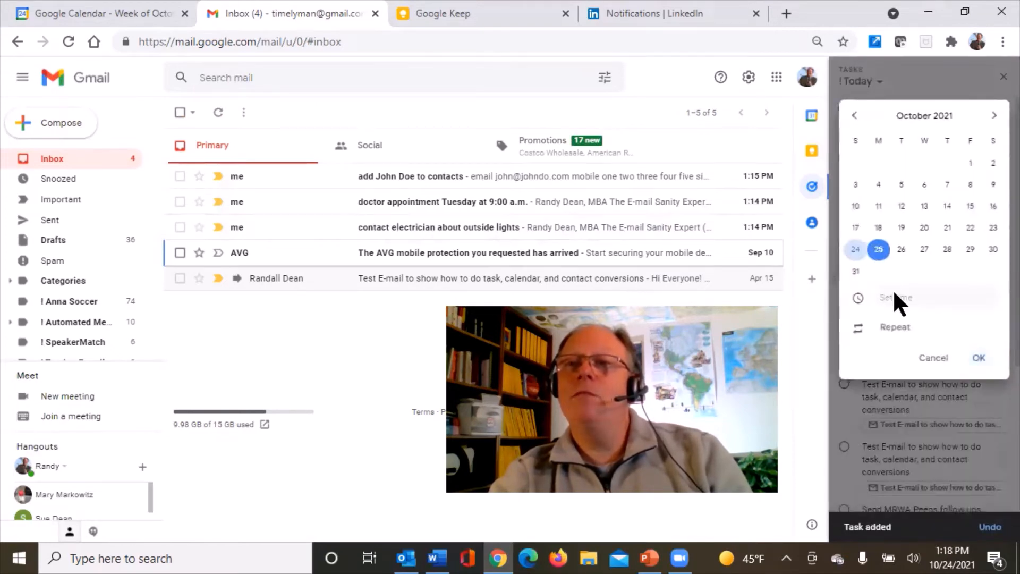
{"action": "left_click", "coordinate": [976, 358]}
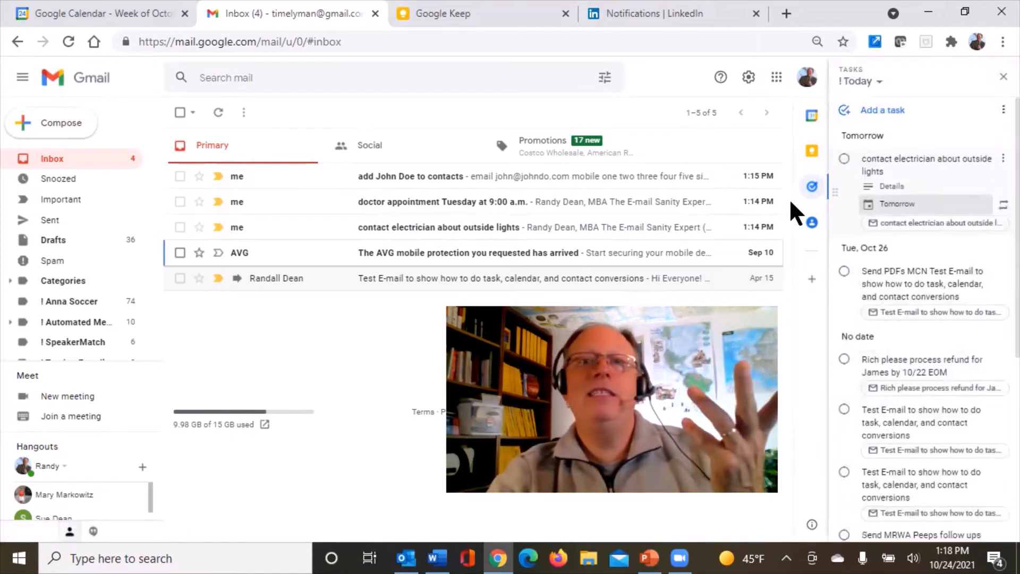
Open the doctor appointment e-mail in Gmail and create a Google Calendar event from it.
{"action": "left_click", "coordinate": [456, 213]}
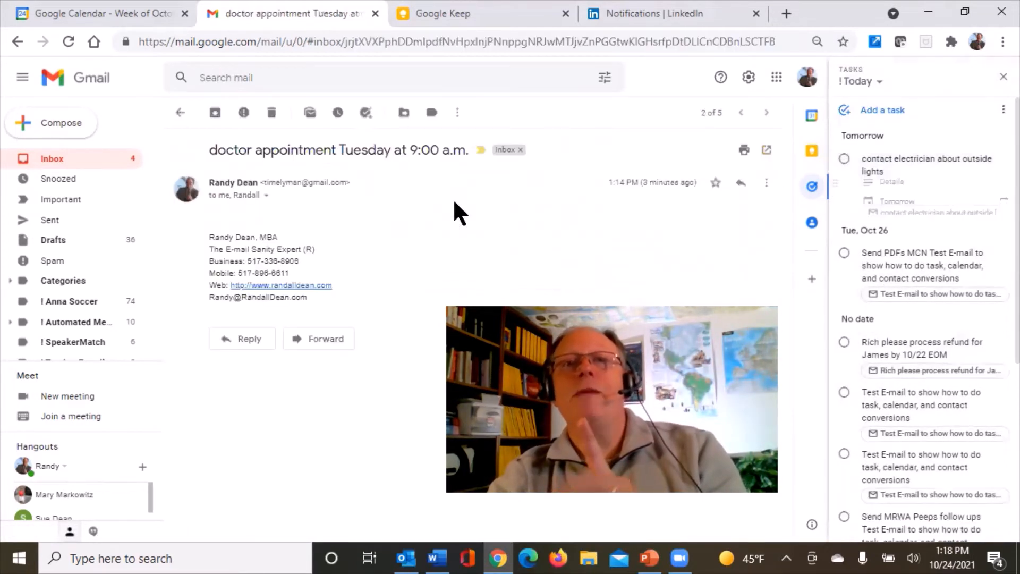
{"action": "left_click", "coordinate": [456, 113]}
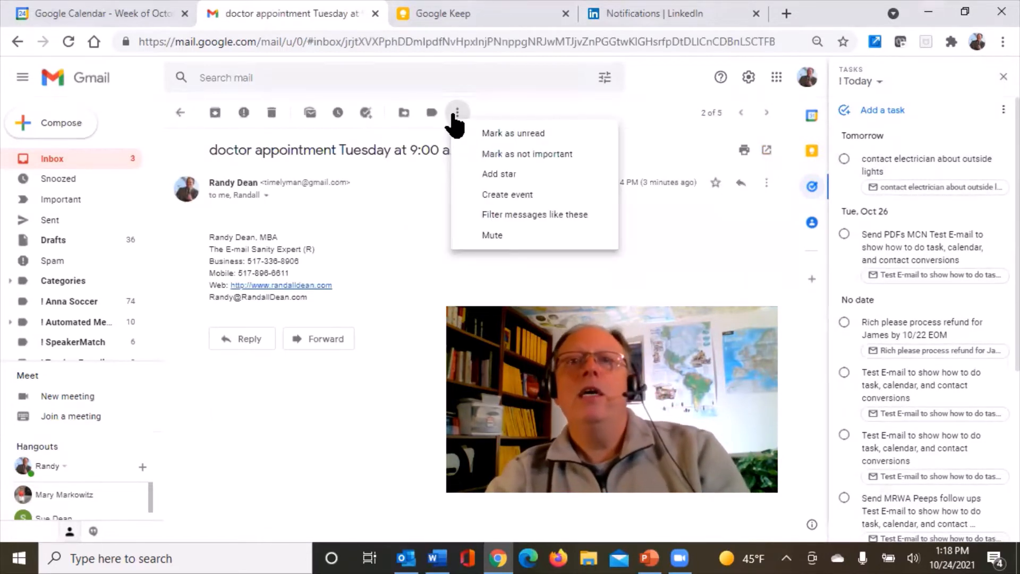
{"action": "left_click", "coordinate": [492, 196]}
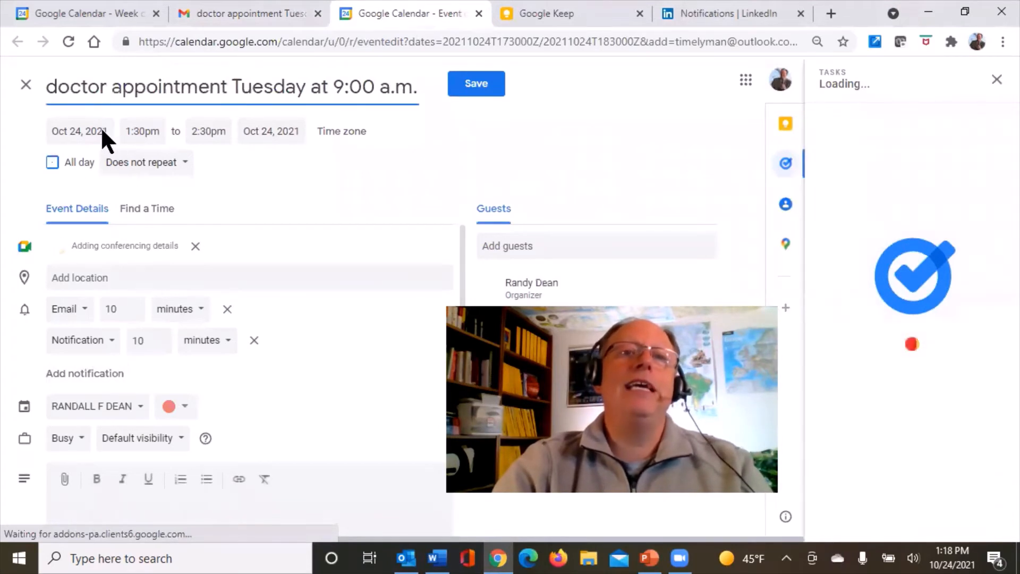
Set the doctor appointment event to start on Oct 26, 2021 at 9:00am.
{"action": "left_click", "coordinate": [100, 130]}
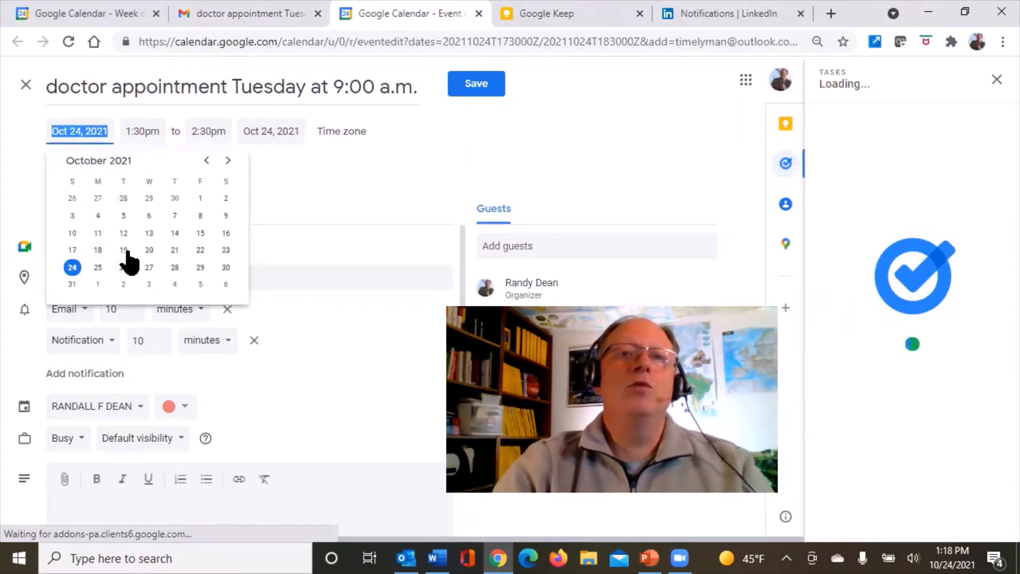
{"action": "left_click", "coordinate": [123, 267]}
{"action": "left_click", "coordinate": [146, 127]}
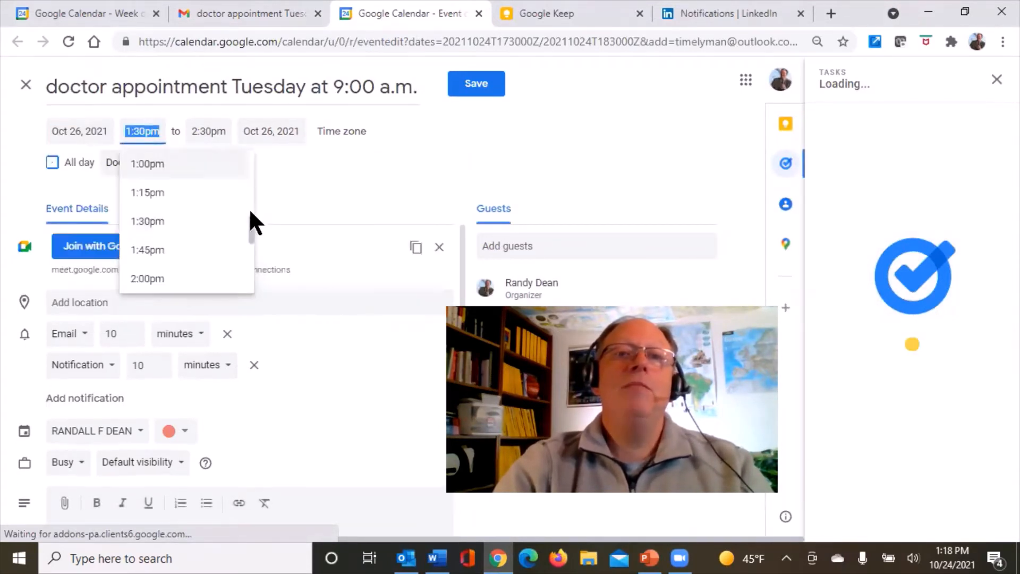
{"action": "left_click_drag", "start_coordinate": [250, 228], "coordinate": [240, 207]}
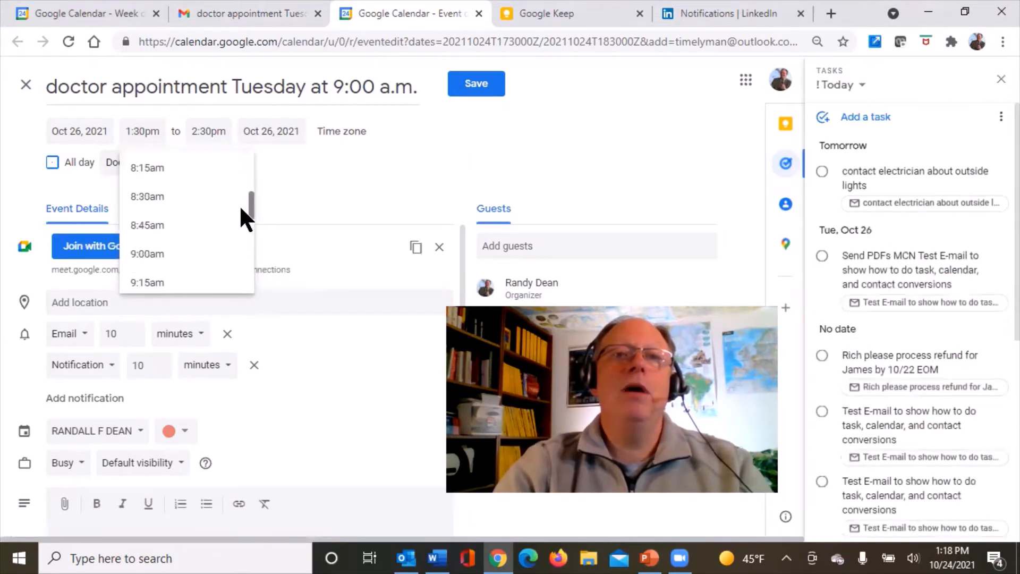
{"action": "left_click", "coordinate": [155, 255]}
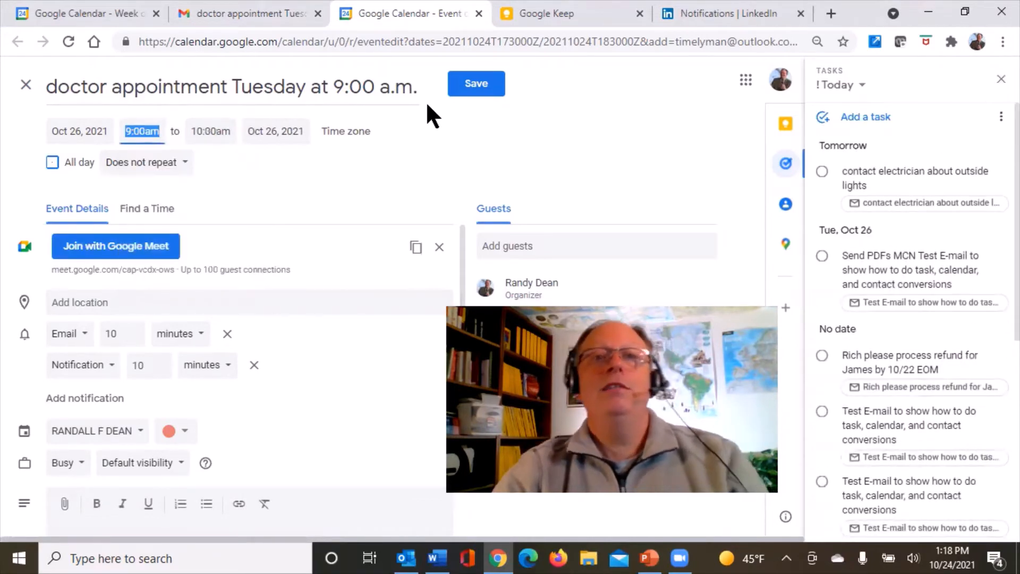
Save the event without sending invitation emails and return to the doctor appointment message in Gmail.
{"action": "left_click", "coordinate": [469, 87]}
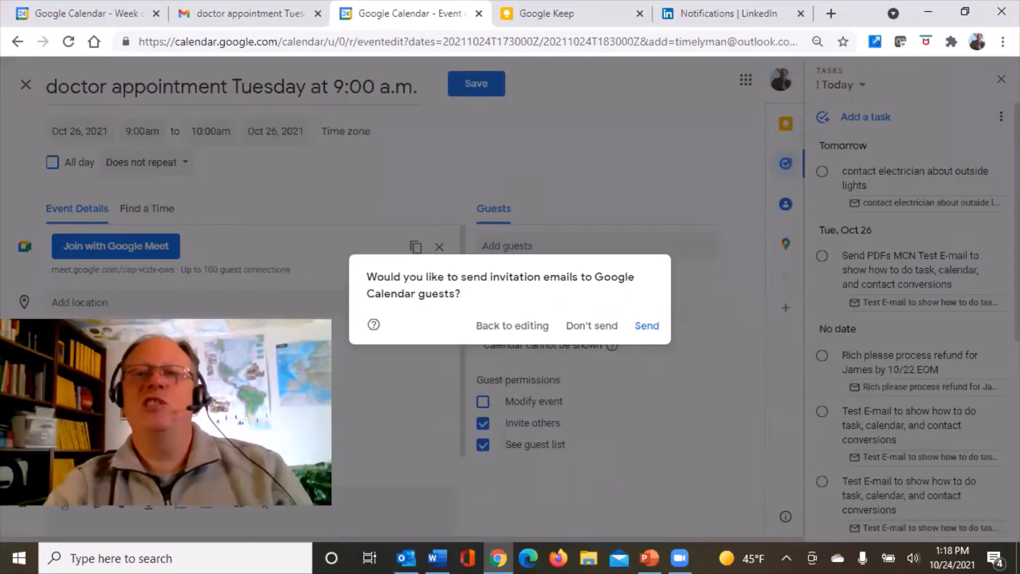
{"action": "left_click", "coordinate": [584, 327]}
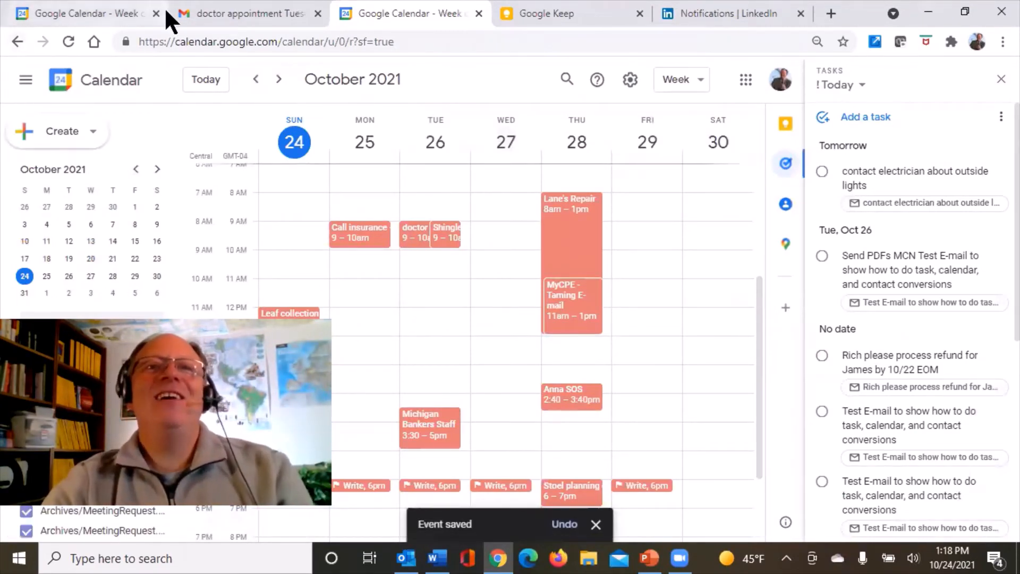
{"action": "left_click", "coordinate": [215, 10]}
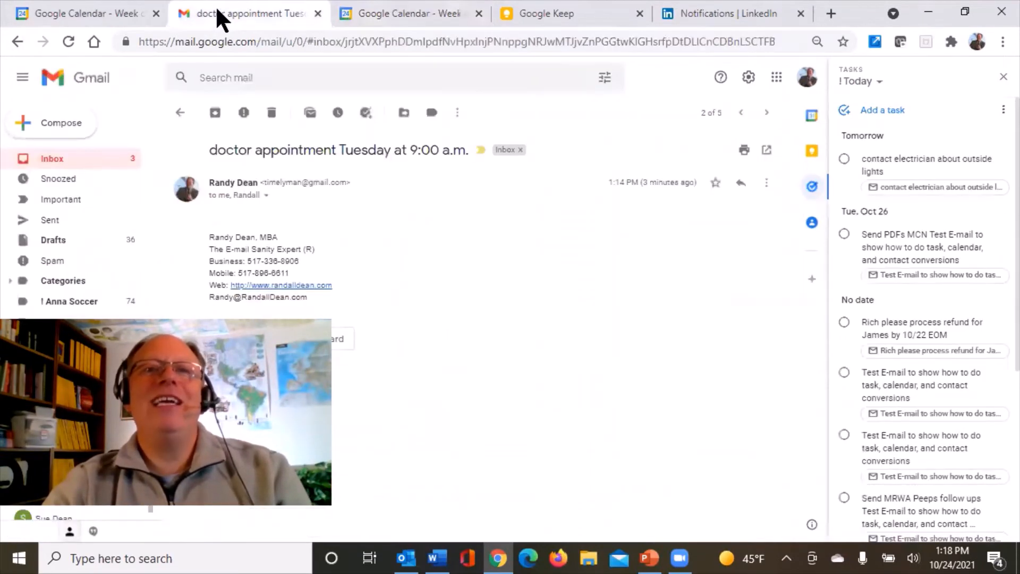
Return to the inbox, open the e-mail about adding a contact, and copy its e-mail and mobile lines.
{"action": "left_click", "coordinate": [180, 112]}
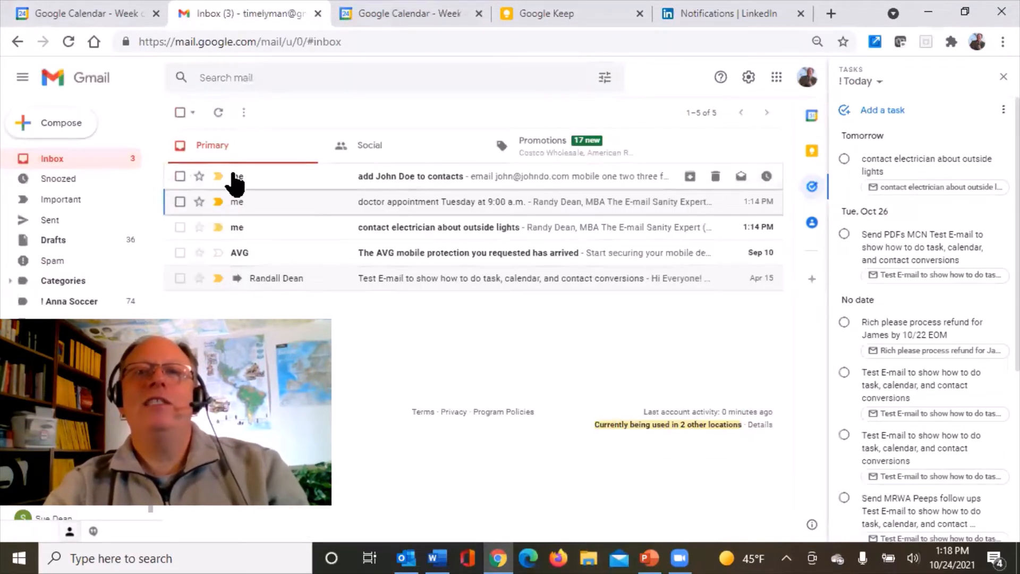
{"action": "mouse_move", "coordinate": [233, 175]}
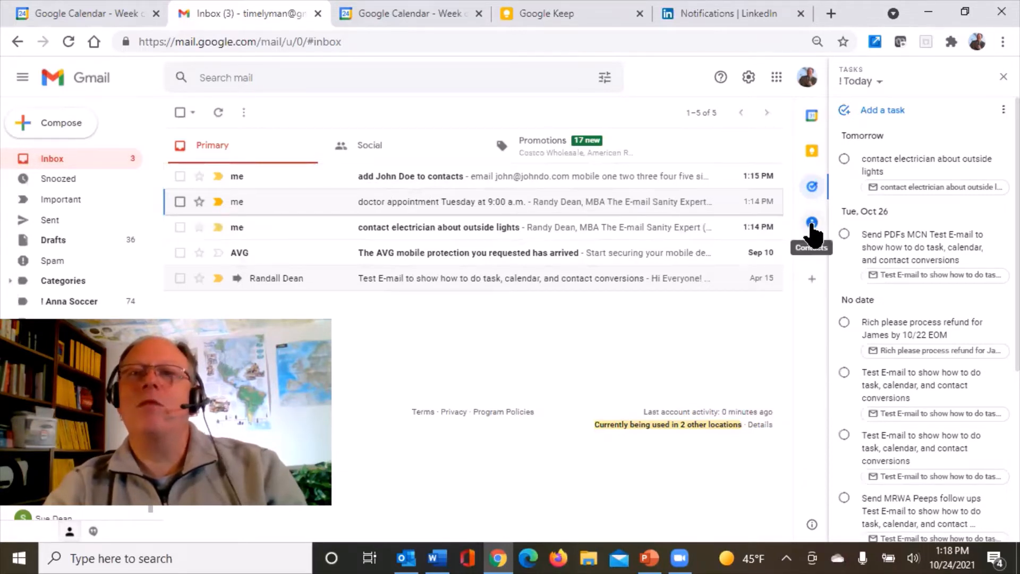
{"action": "left_click", "coordinate": [411, 175]}
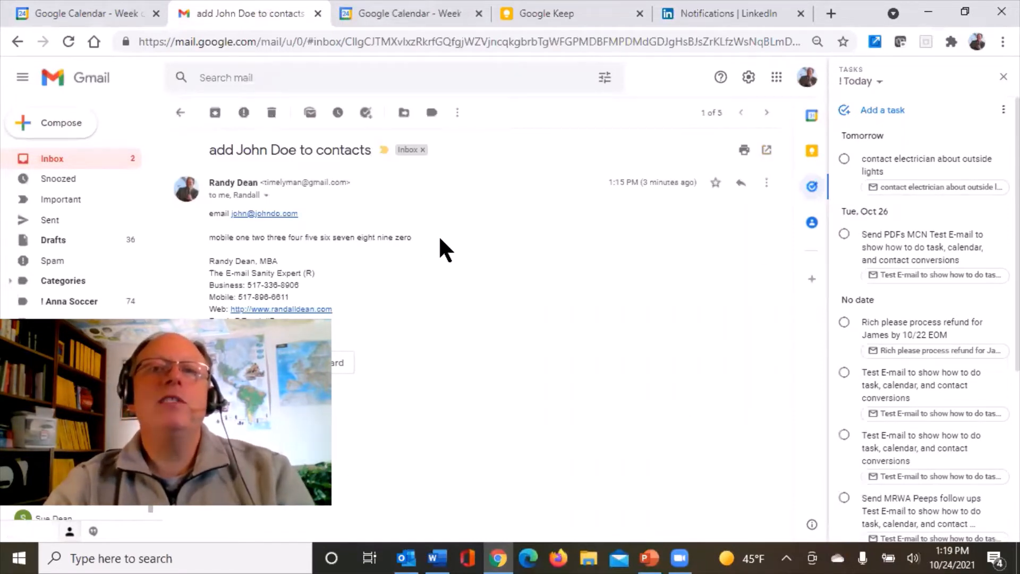
{"action": "left_click_drag", "start_coordinate": [209, 213], "coordinate": [291, 246]}
{"action": "key", "text": "ctrl+c"}
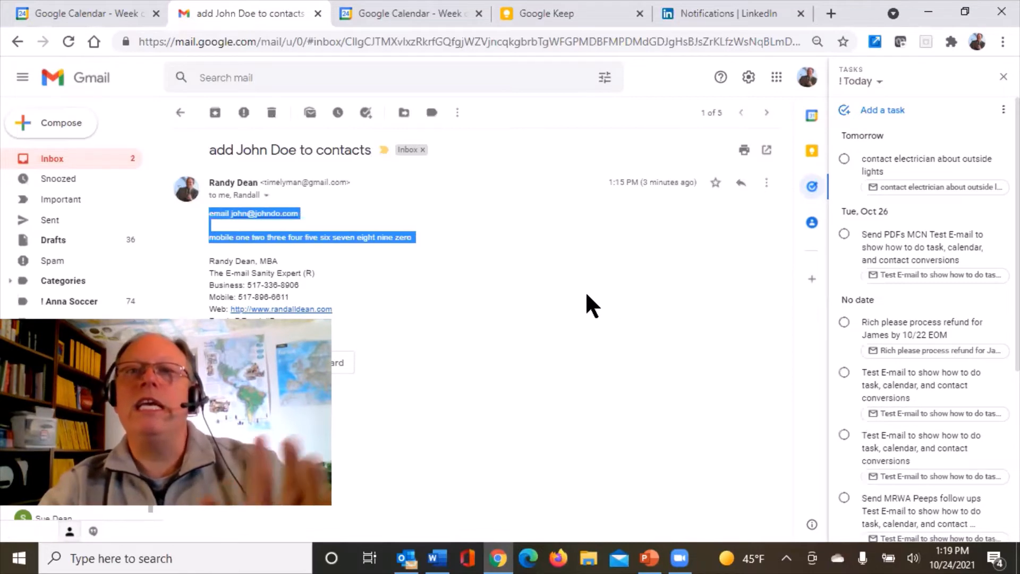
Open Google Contacts in its own page, start a single new contact, and paste the copied details into its notes.
{"action": "left_click", "coordinate": [812, 222]}
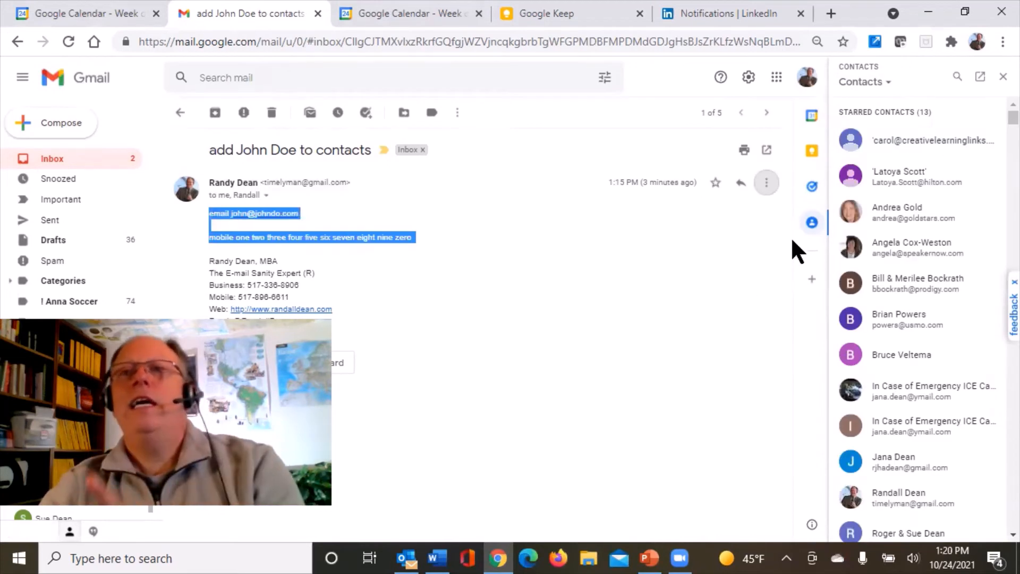
{"action": "left_click", "coordinate": [980, 77]}
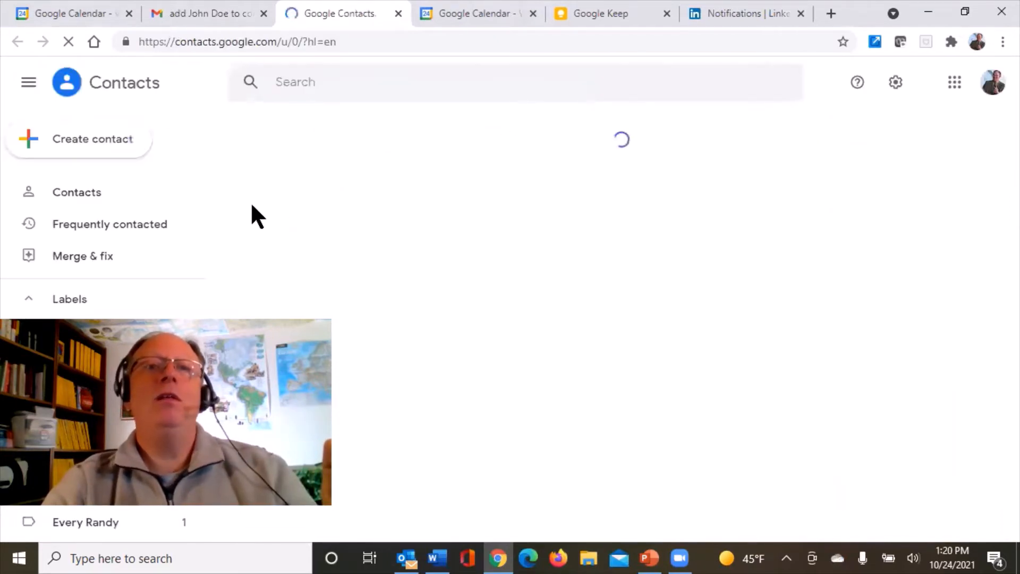
{"action": "left_click", "coordinate": [65, 142]}
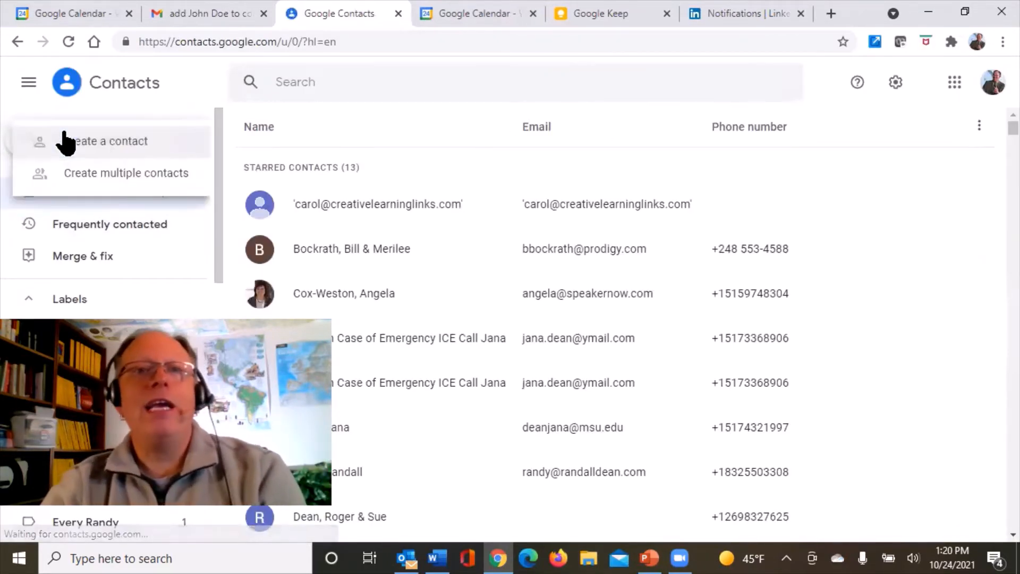
{"action": "left_click", "coordinate": [79, 142]}
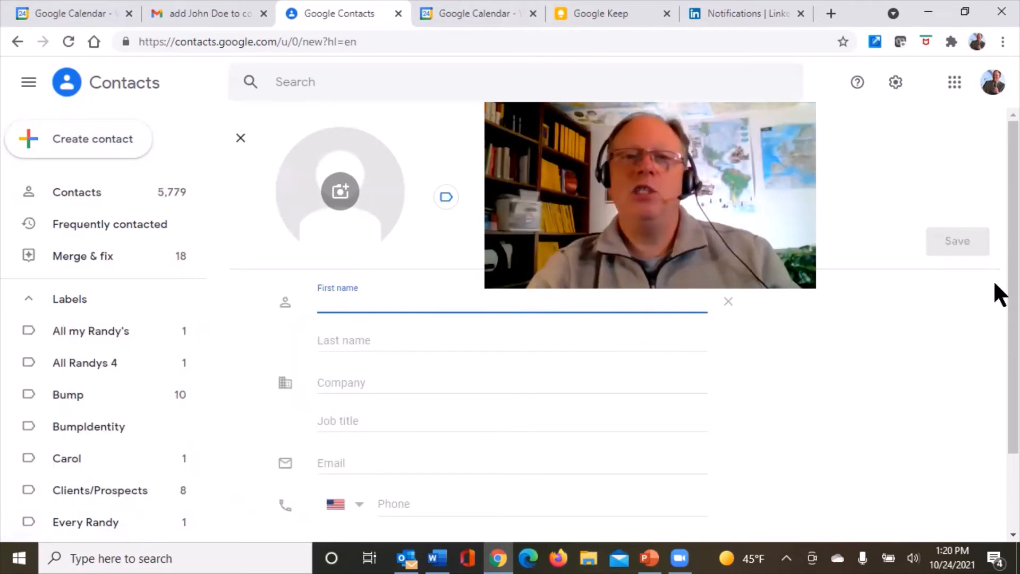
{"action": "scroll", "coordinate": [319, 515], "scroll_direction": "down", "scroll_amount": 2}
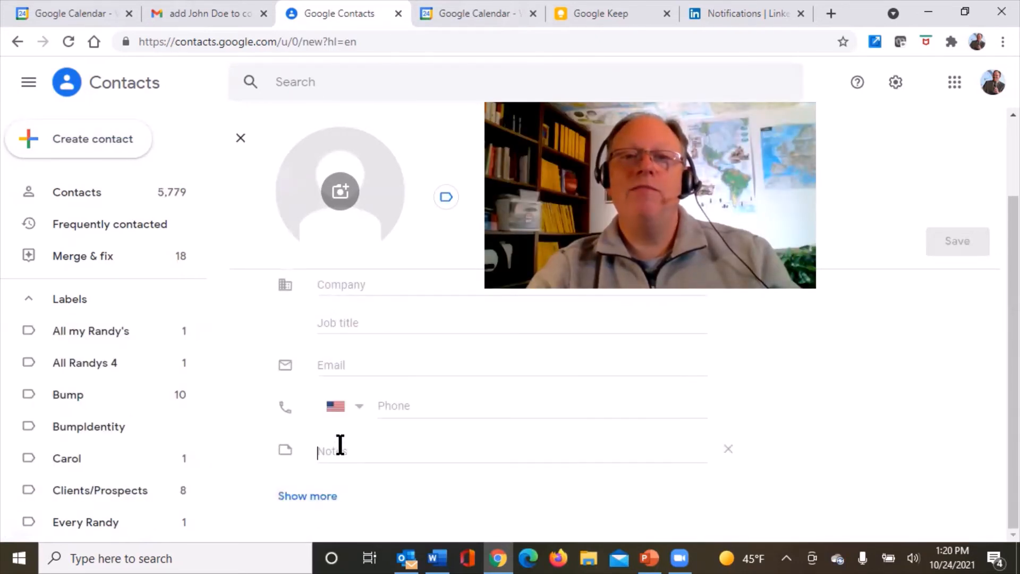
{"action": "key", "text": "ctrl+v"}
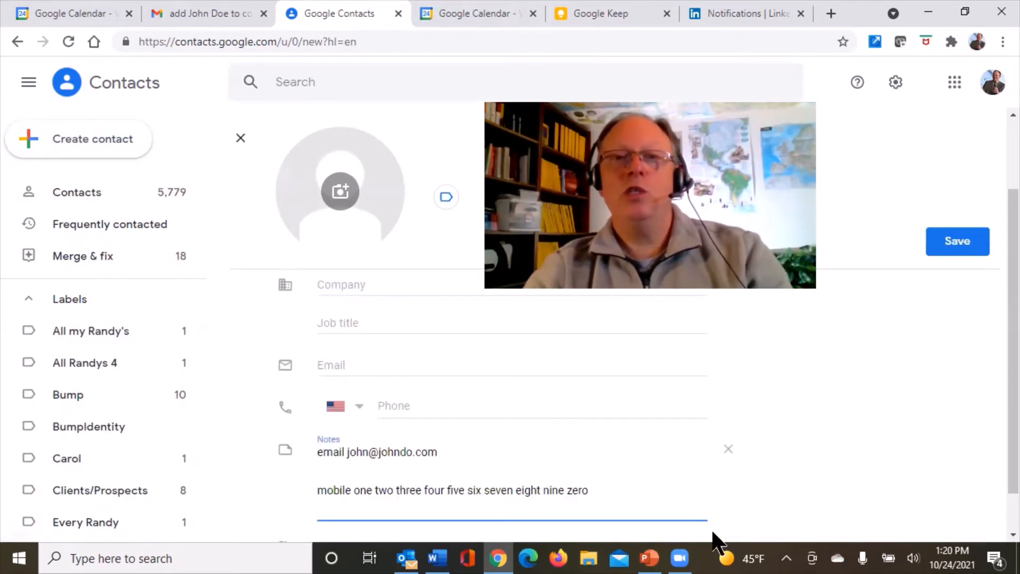
Enter the contact's first name and last name.
{"action": "scroll", "coordinate": [993, 342], "scroll_direction": "up", "scroll_amount": 1}
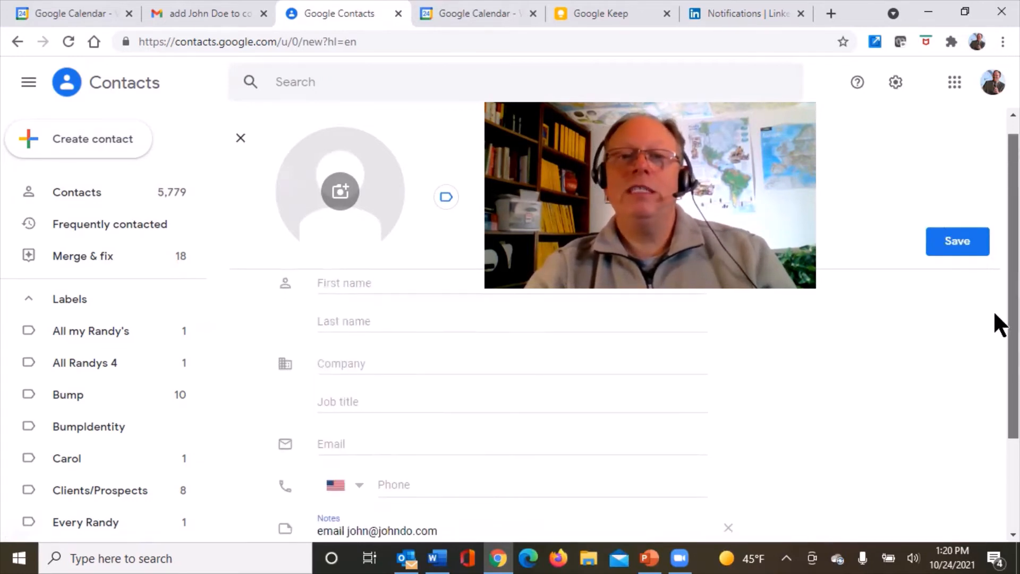
{"action": "scroll", "coordinate": [993, 310], "scroll_direction": "down", "scroll_amount": 2}
{"action": "scroll", "coordinate": [995, 407], "scroll_direction": "down", "scroll_amount": 1}
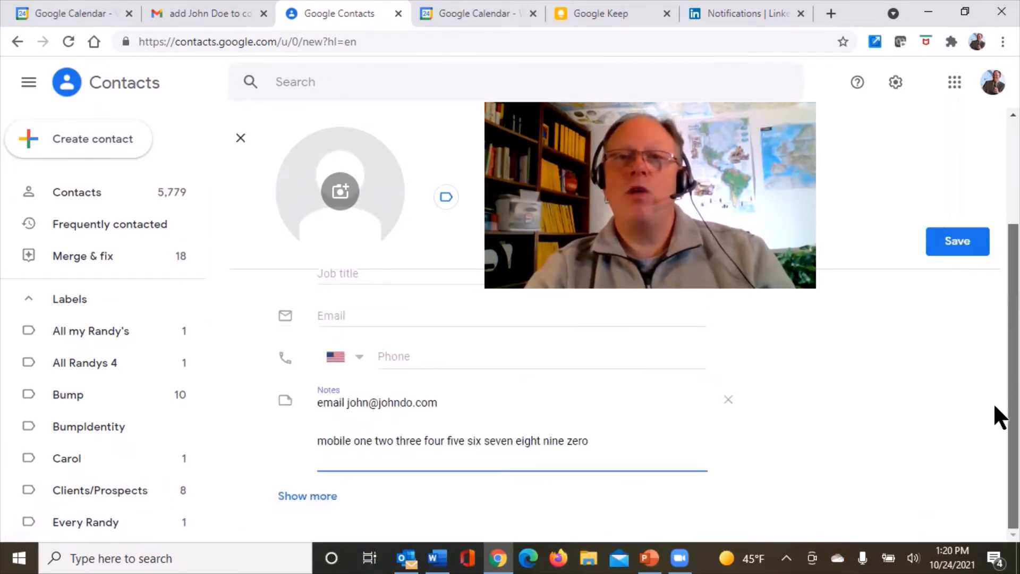
{"action": "scroll", "coordinate": [993, 364], "scroll_direction": "up", "scroll_amount": 3}
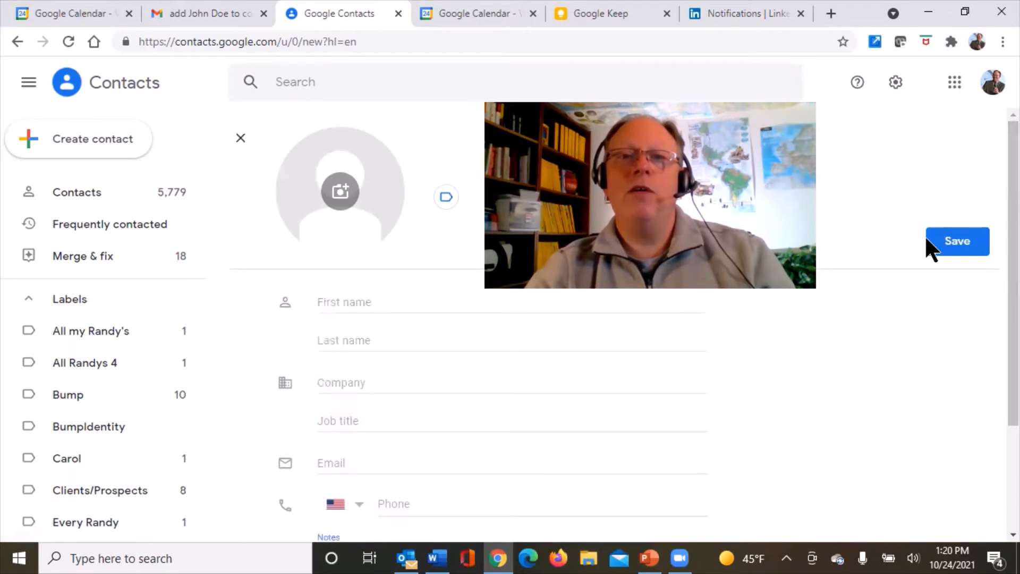
{"action": "left_click", "coordinate": [376, 288]}
{"action": "type", "text": "John"}
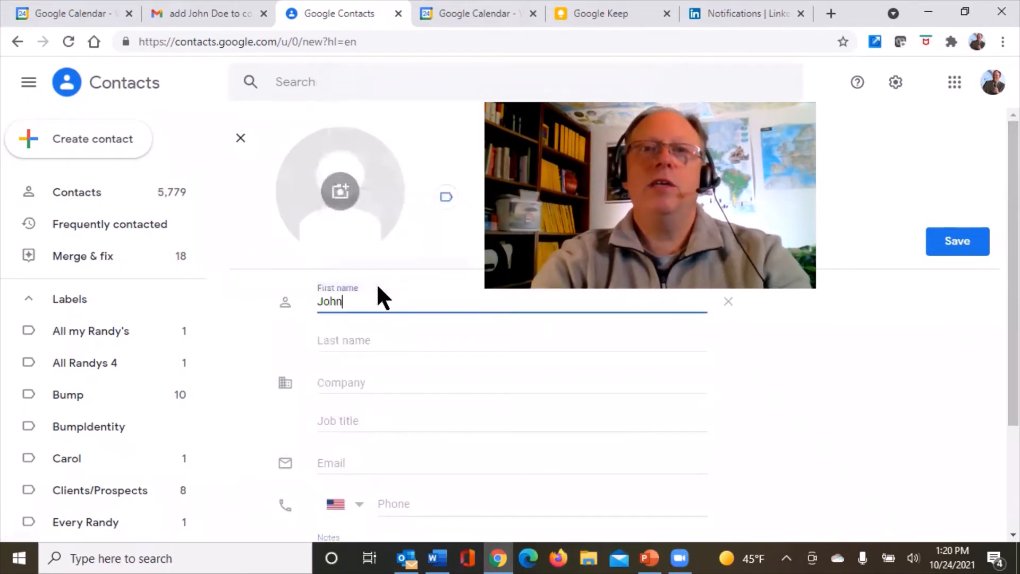
{"action": "key", "text": "Tab"}
{"action": "type", "text": "Doe"}
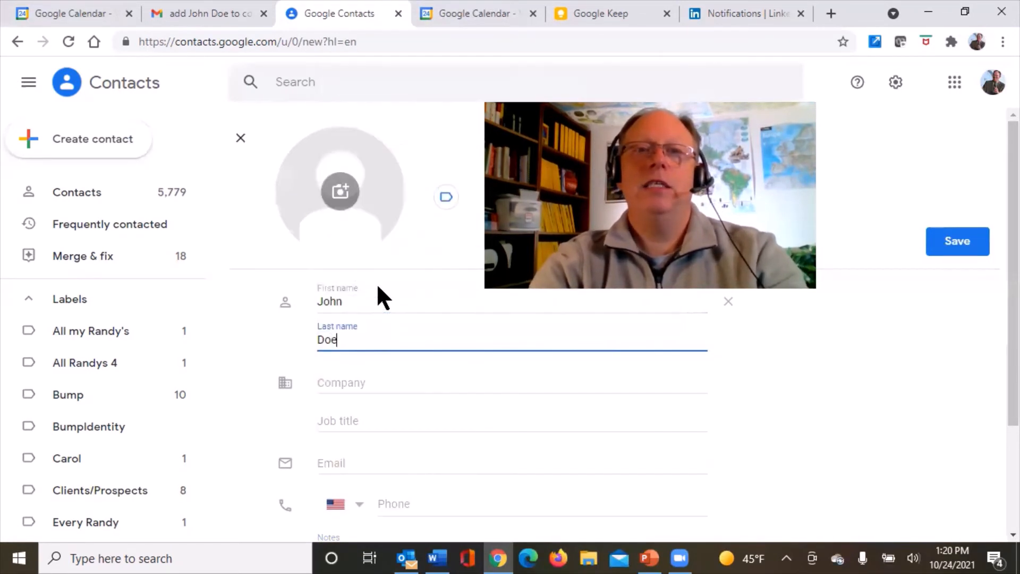
Copy the e-mail address from the notes into the contact's email field and add the missing "e" in its domain.
{"action": "scroll", "coordinate": [995, 345], "scroll_direction": "down", "scroll_amount": 2}
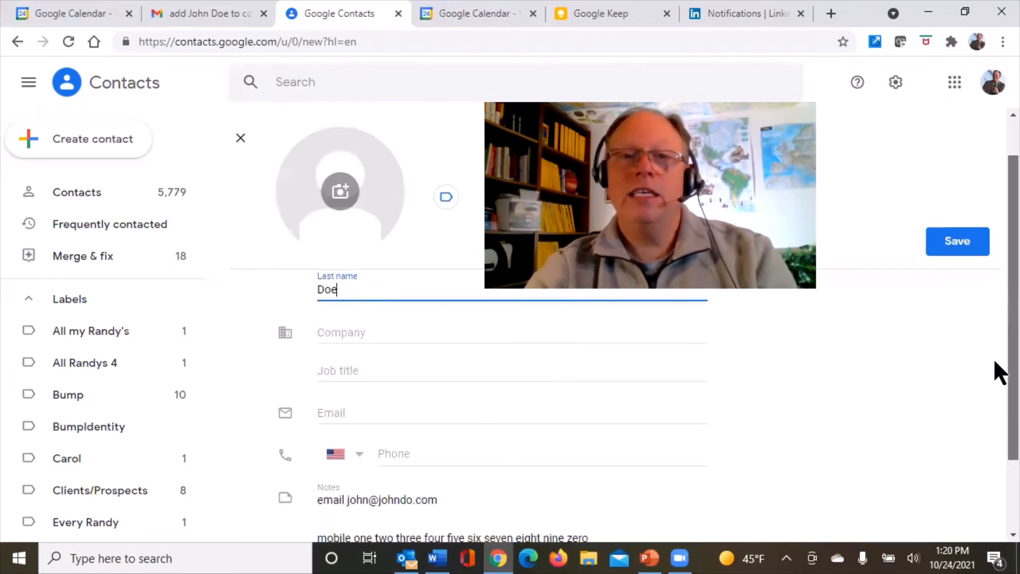
{"action": "left_click_drag", "start_coordinate": [438, 473], "coordinate": [345, 474]}
{"action": "key", "text": "ctrl+c"}
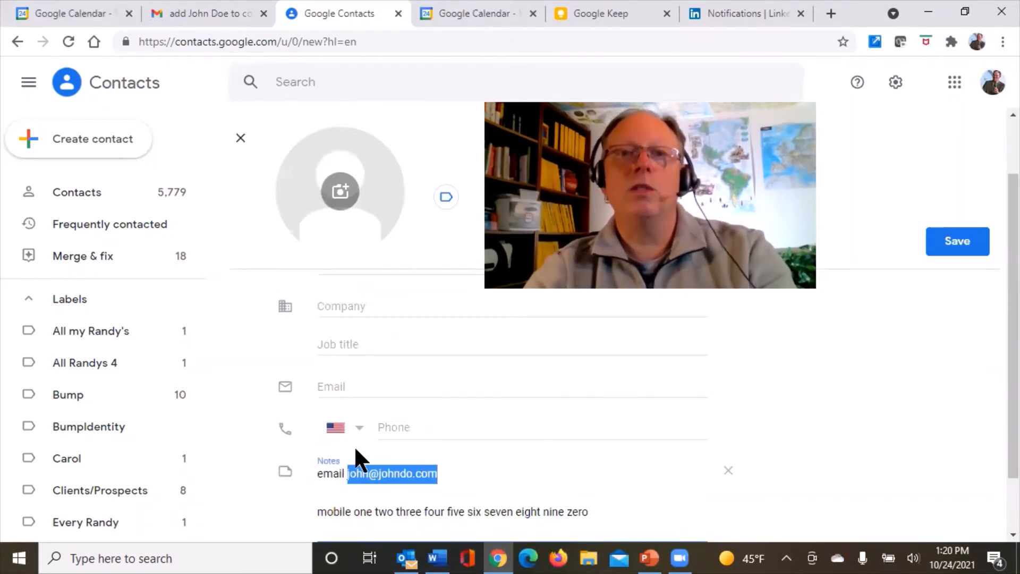
{"action": "left_click", "coordinate": [401, 387]}
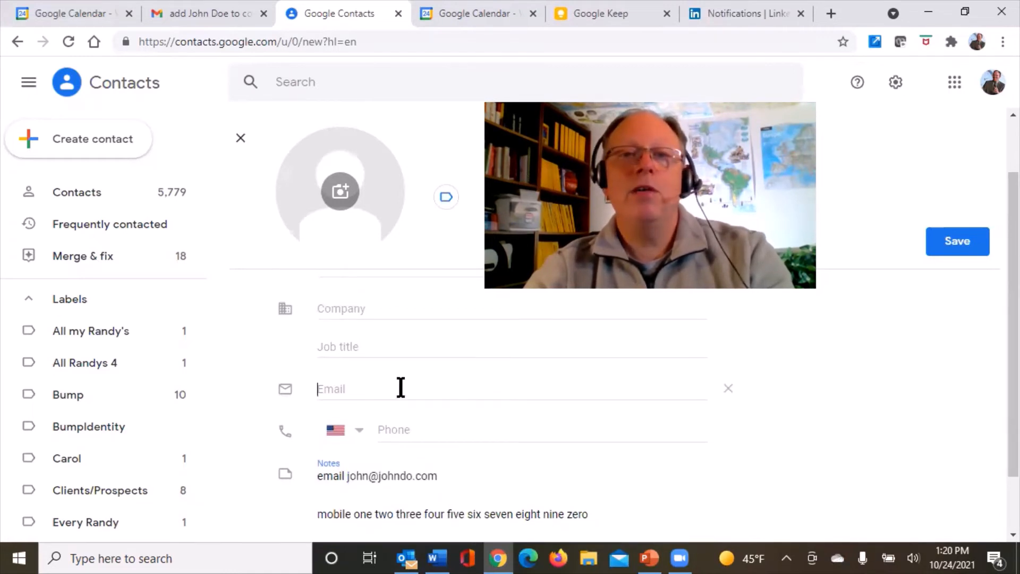
{"action": "key", "text": "ctrl+v"}
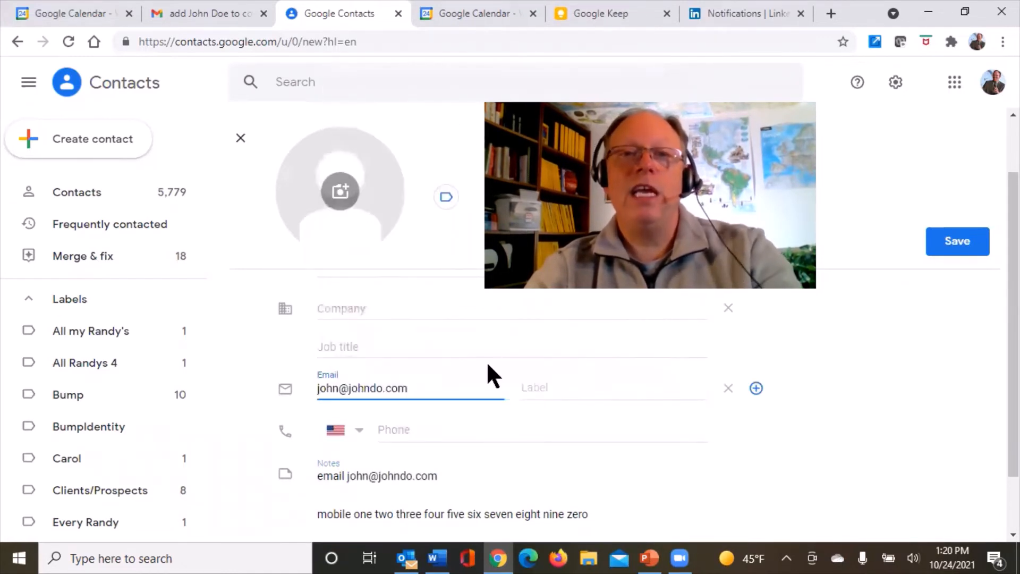
{"action": "left_click", "coordinate": [382, 389]}
{"action": "type", "text": "e"}
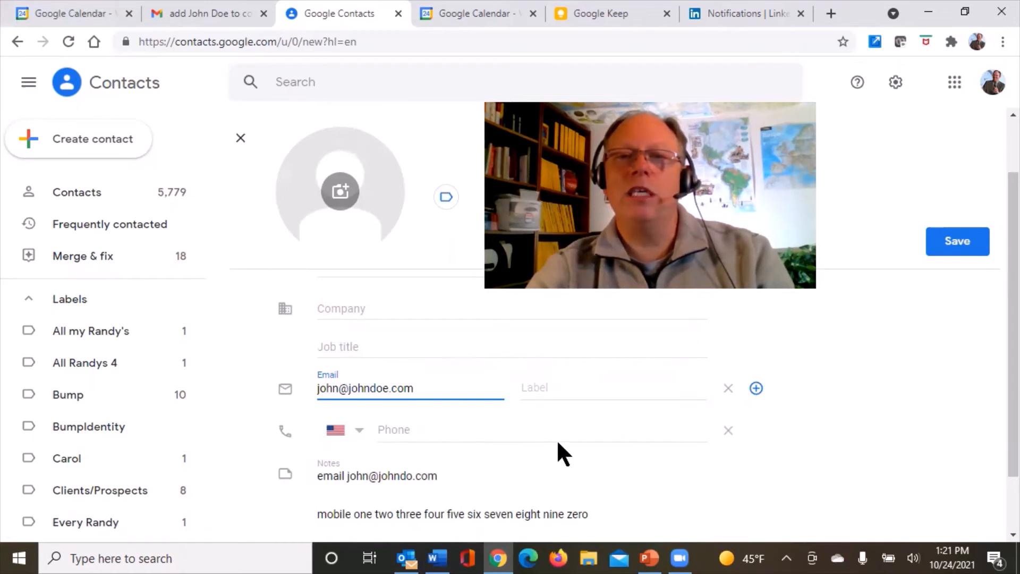
Enter the contact's phone number with an additional 1 at its beginning.
{"action": "left_click", "coordinate": [518, 430]}
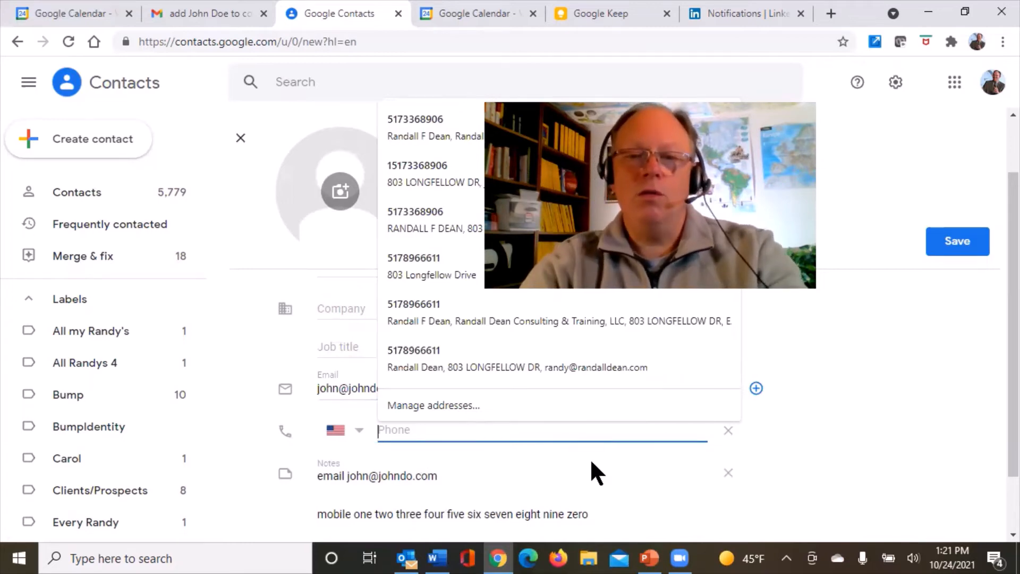
{"action": "type", "text": "1 (234) 5"}
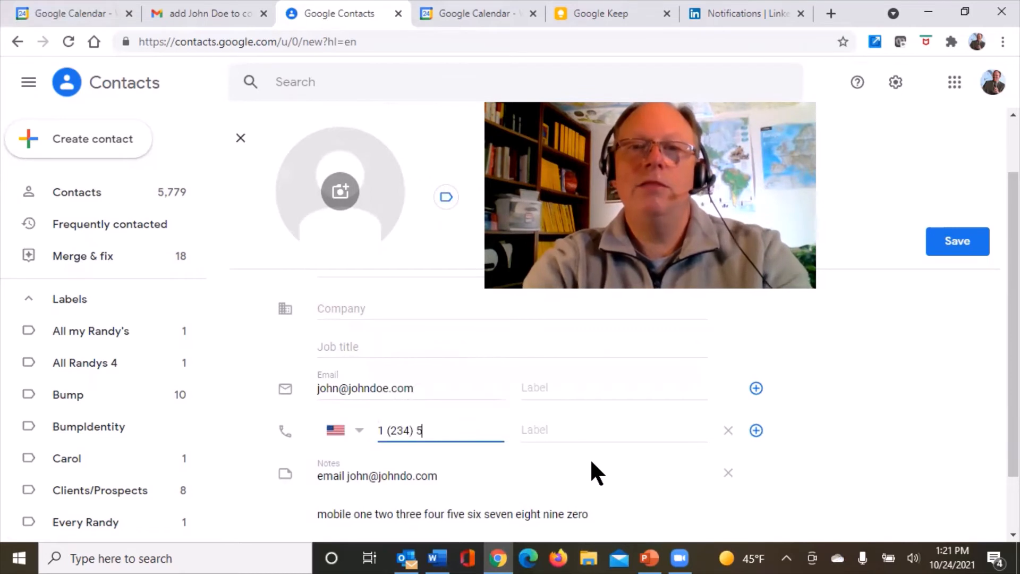
{"action": "type", "text": "67-890"}
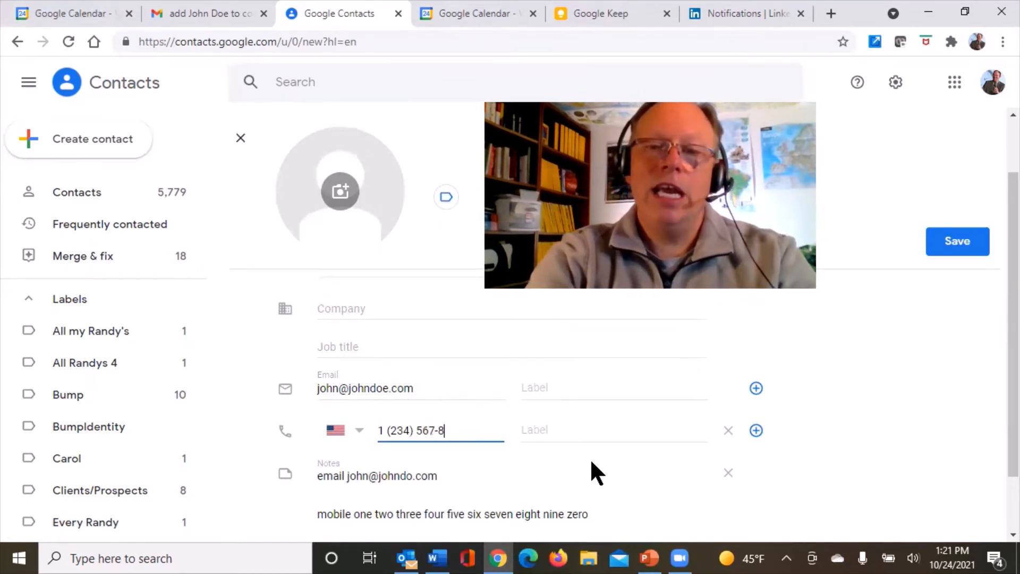
{"action": "key", "text": "Left"}
{"action": "key", "text": "Left"}
{"action": "key", "text": "Left"}
{"action": "key", "text": "Left"}
{"action": "key", "text": "Left"}
{"action": "key", "text": "Left"}
{"action": "key", "text": "Left"}
{"action": "key", "text": "Left"}
{"action": "key", "text": "Left"}
{"action": "key", "text": "Left"}
{"action": "key", "text": "Left"}
{"action": "key", "text": "Left"}
{"action": "key", "text": "Left"}
{"action": "key", "text": "Left"}
{"action": "key", "text": "Left"}
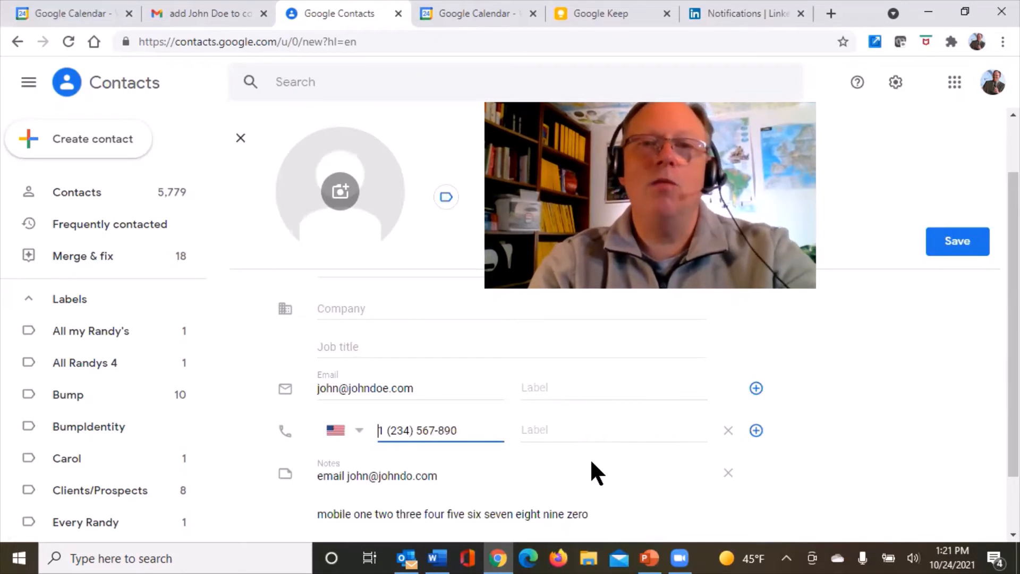
{"action": "type", "text": "1"}
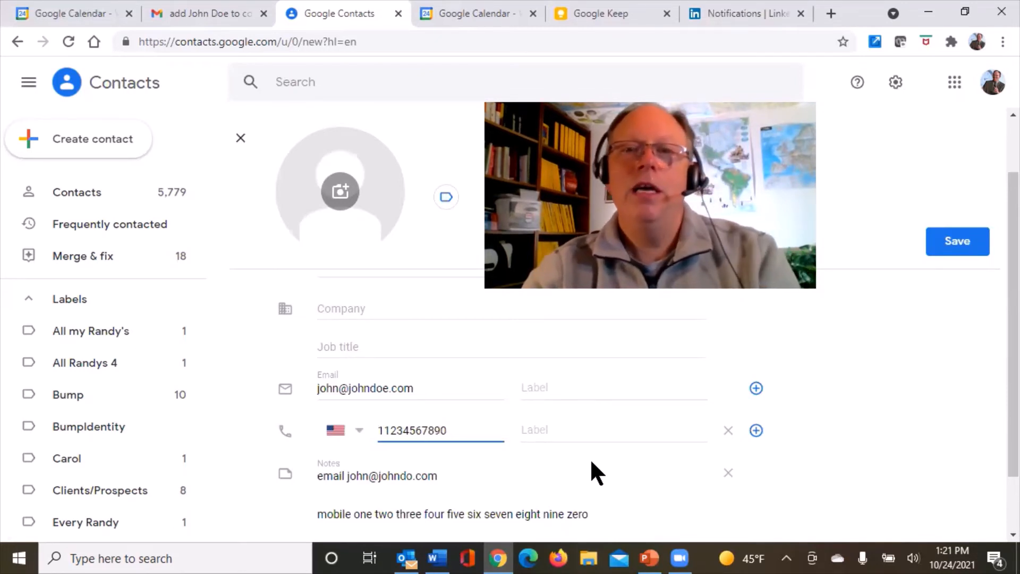
Label the phone number as Mobile and save the new contact.
{"action": "left_click", "coordinate": [601, 437]}
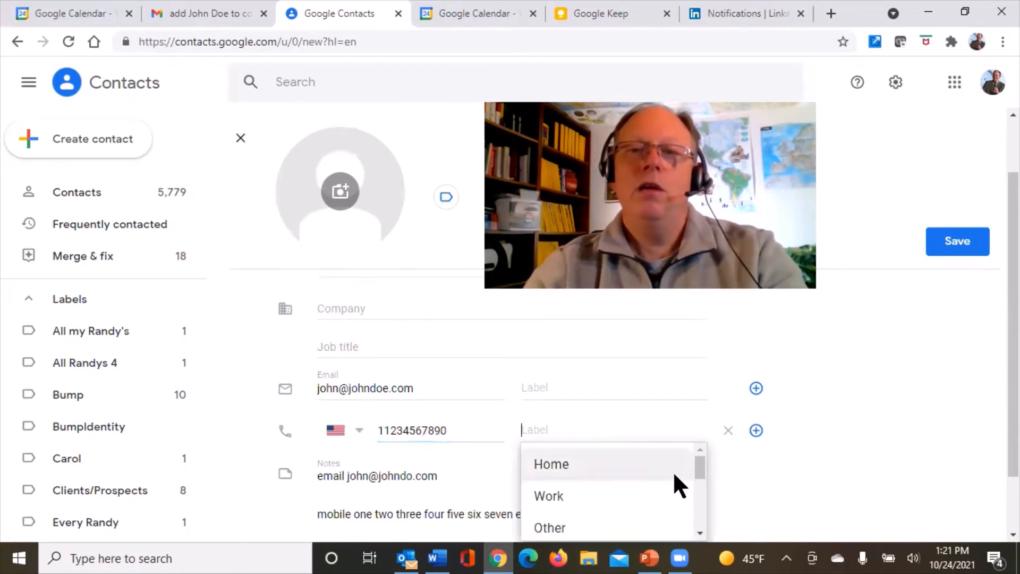
{"action": "scroll", "coordinate": [702, 473], "scroll_direction": "down", "scroll_amount": 1}
{"action": "scroll", "coordinate": [690, 481], "scroll_direction": "down", "scroll_amount": 1}
{"action": "left_click", "coordinate": [589, 497]}
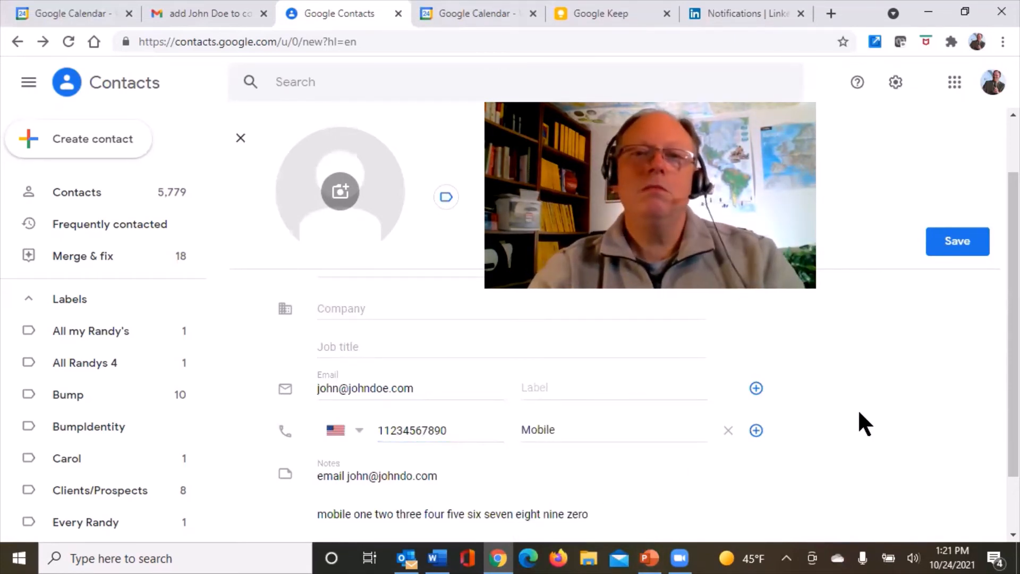
{"action": "left_click", "coordinate": [955, 250]}
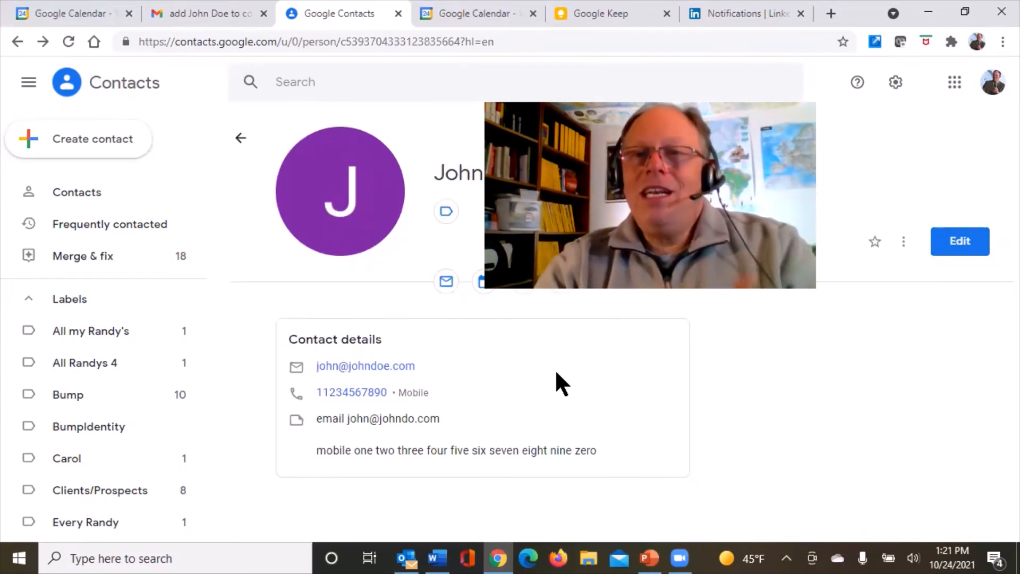
Switch to PowerPoint and start the slide show from slide 3, "Disclaimer: Of course there is another option …".
{"action": "left_click", "coordinate": [649, 558]}
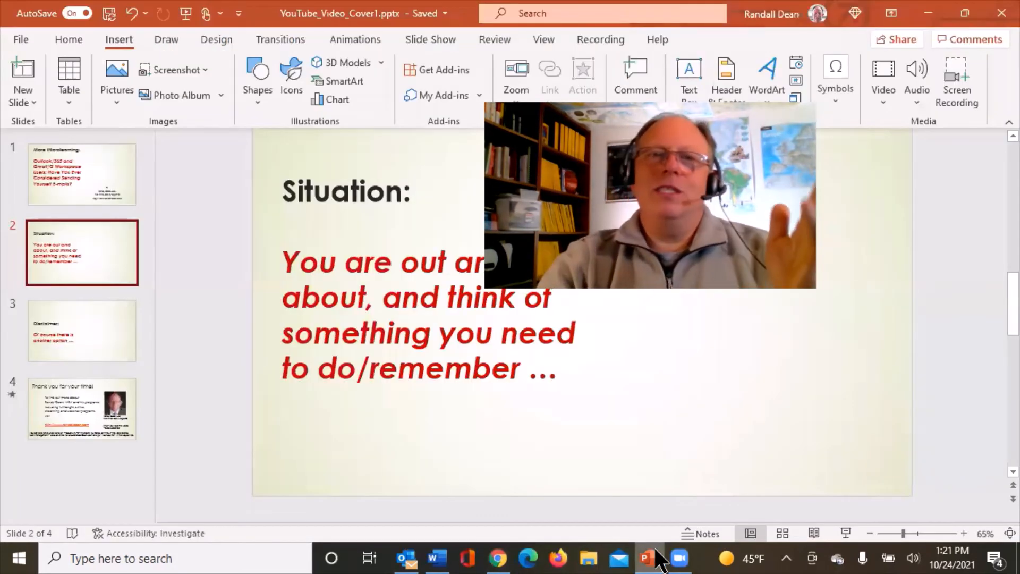
{"action": "left_click", "coordinate": [133, 326]}
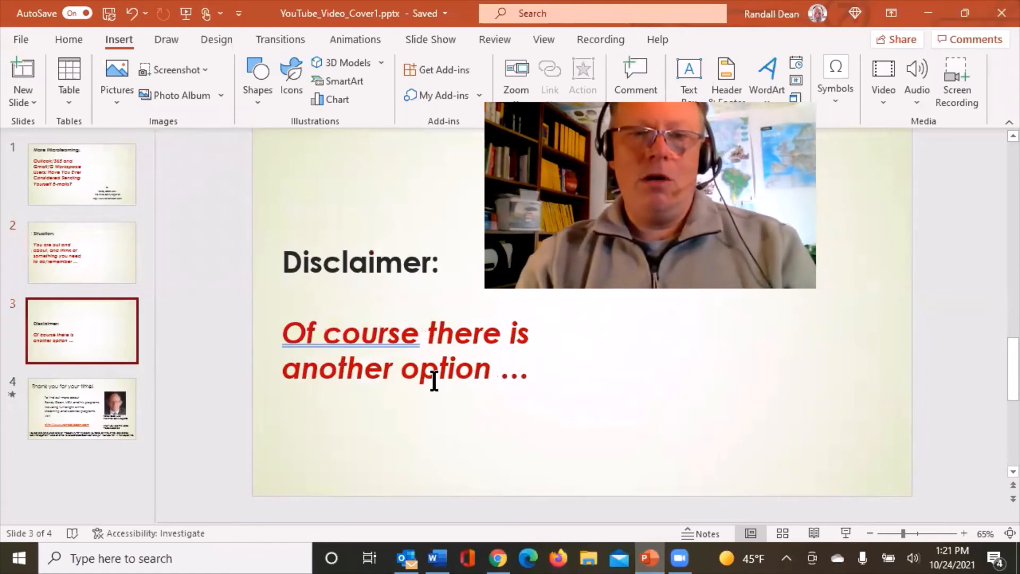
{"action": "left_click", "coordinate": [846, 533]}
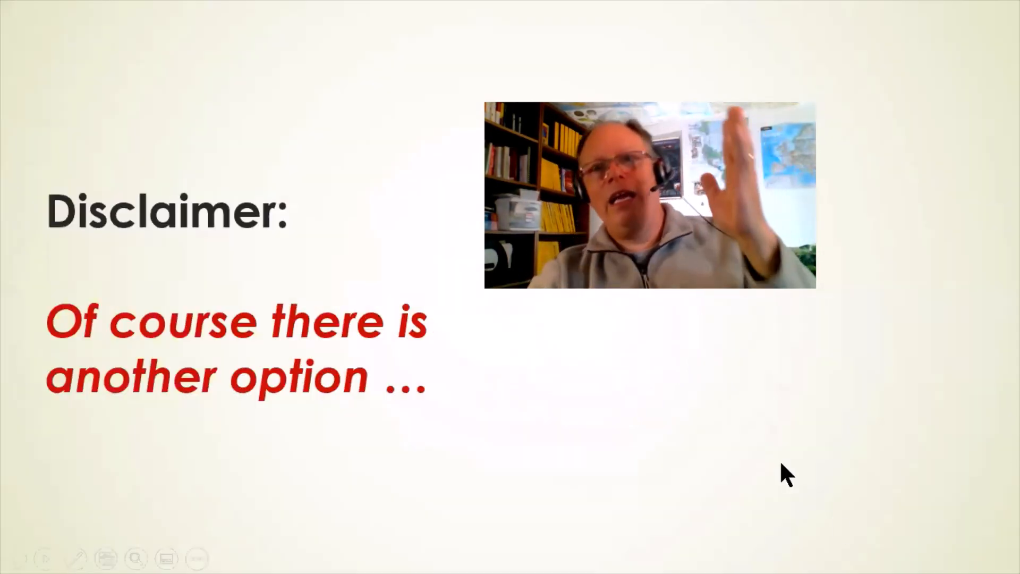